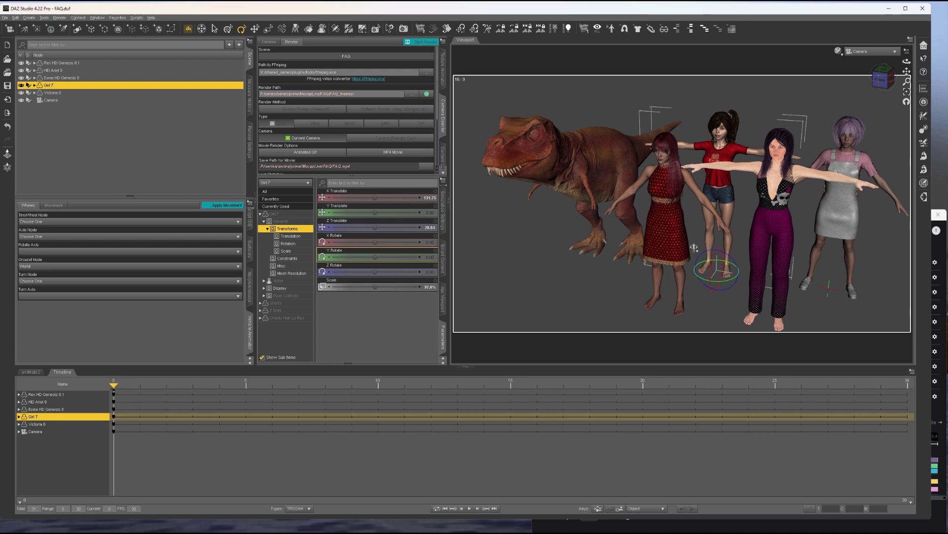
Close DAZ Studio, then find Mocap Live in DAZ Install Manager, download and install it, and check the installed products.
click(922, 10)
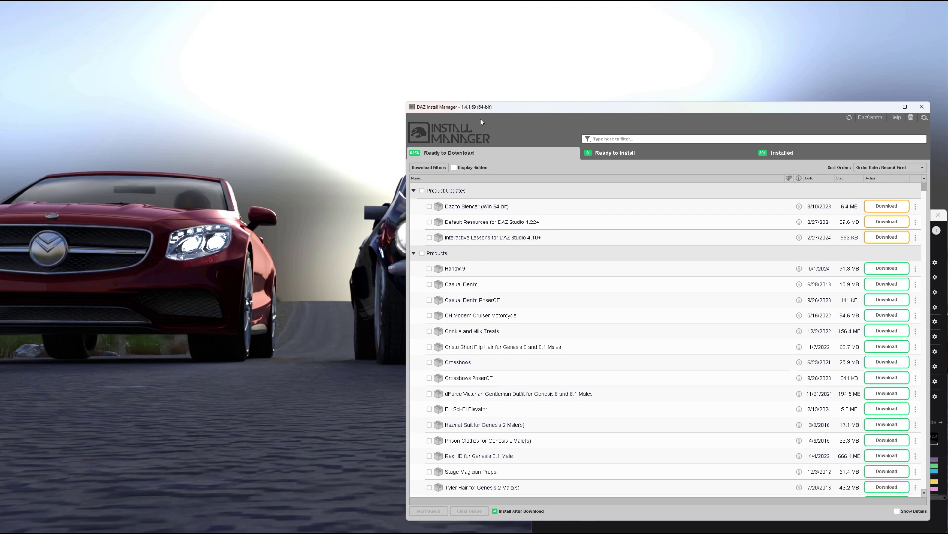
click(622, 139)
text(mocap live)
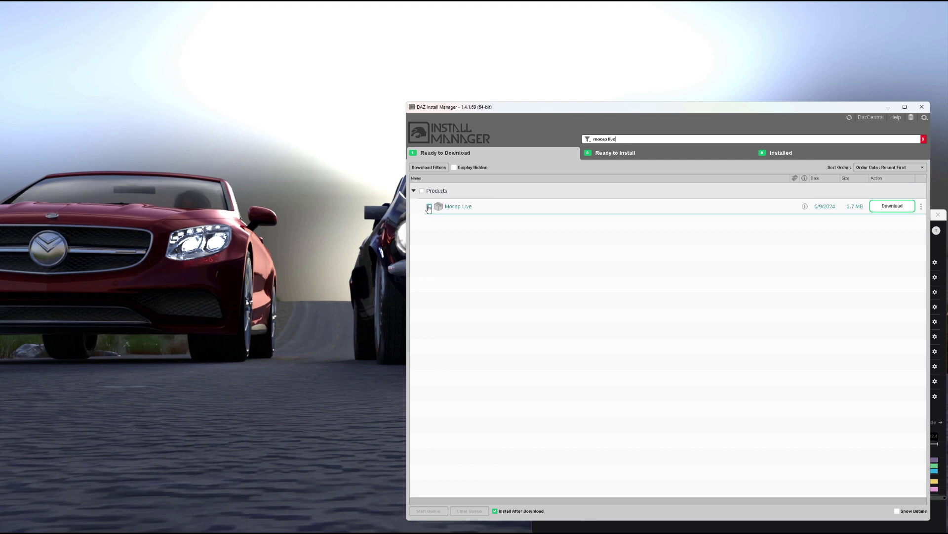
click(429, 207)
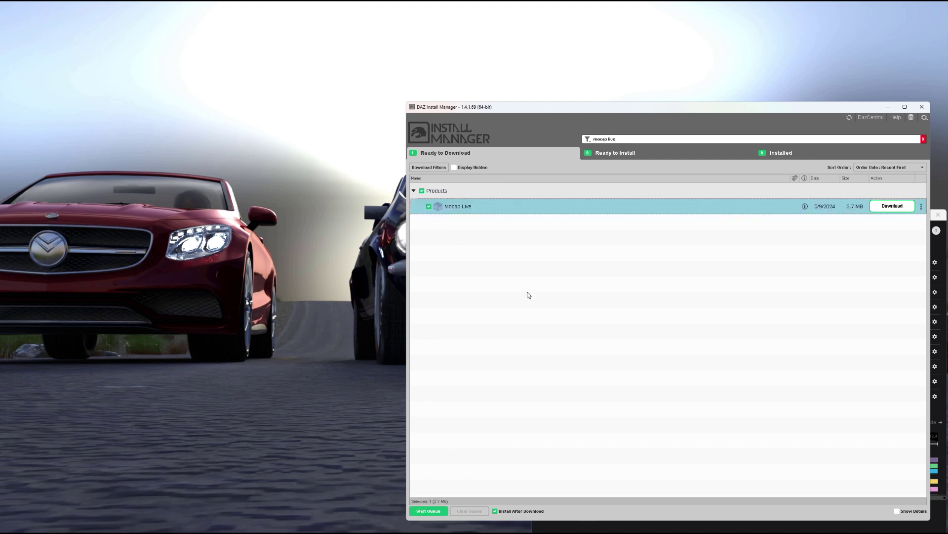
click(892, 206)
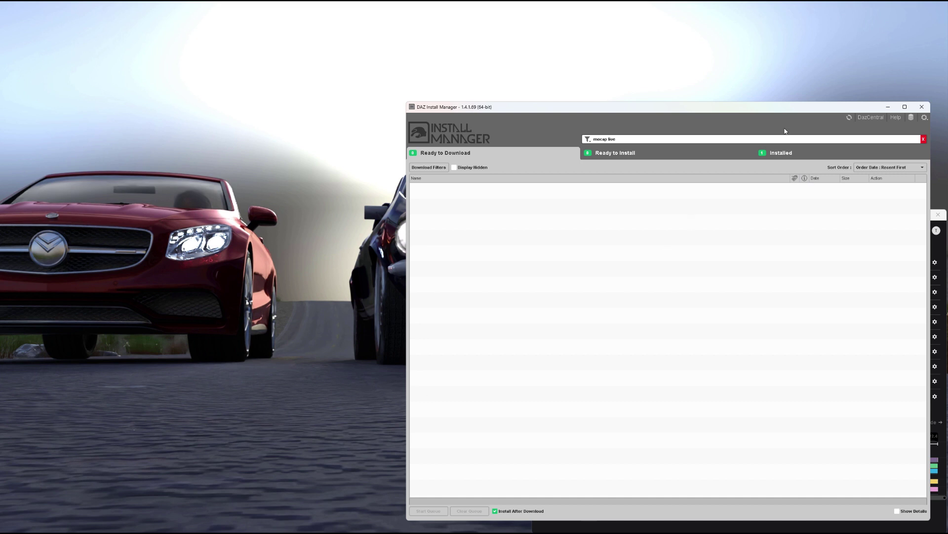
click(781, 153)
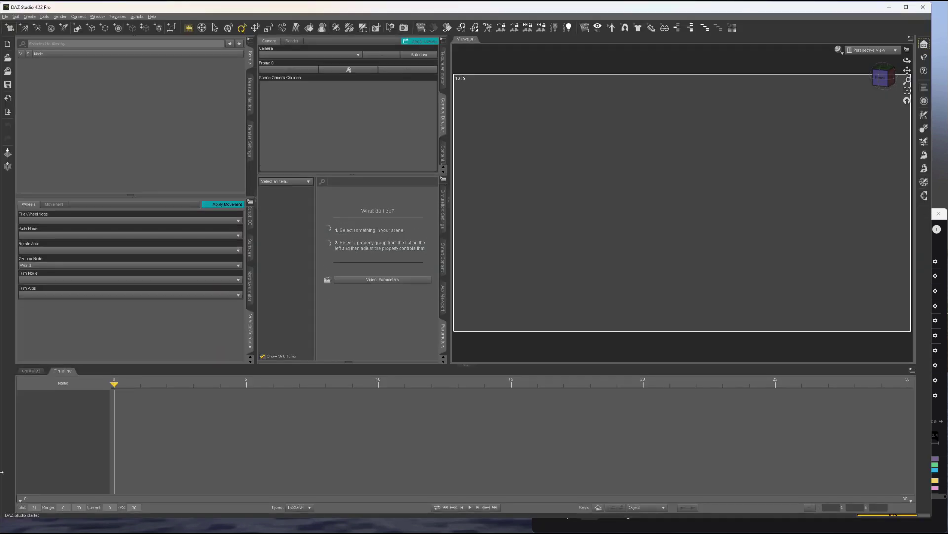
Reopen DAZ Studio, open the Mocap Live pane and dock it in the pane group that holds the vehicle animator.
click(100, 17)
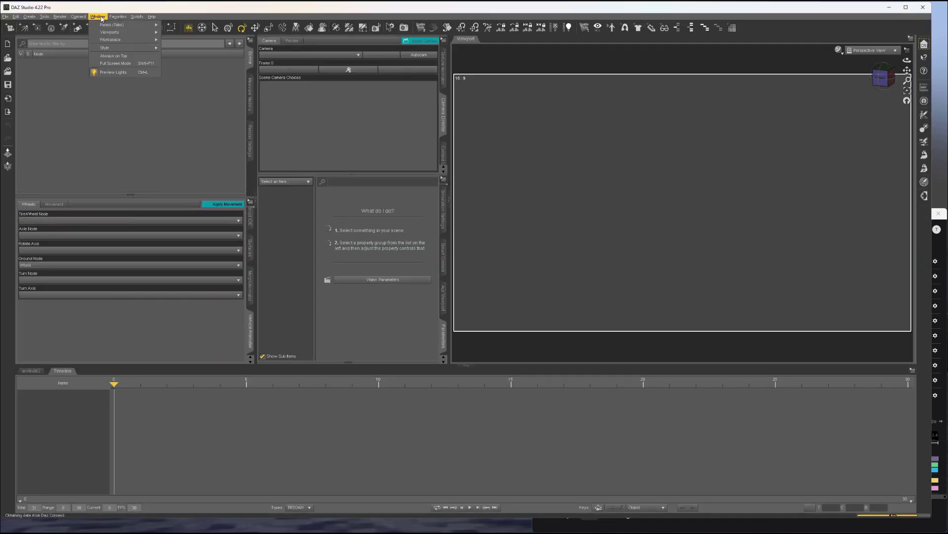
mouse_move(112, 25)
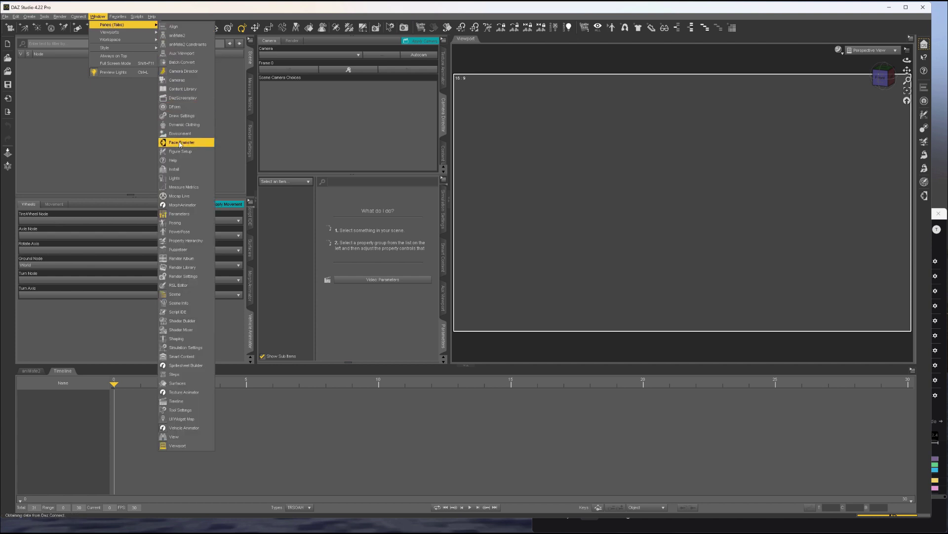
click(183, 197)
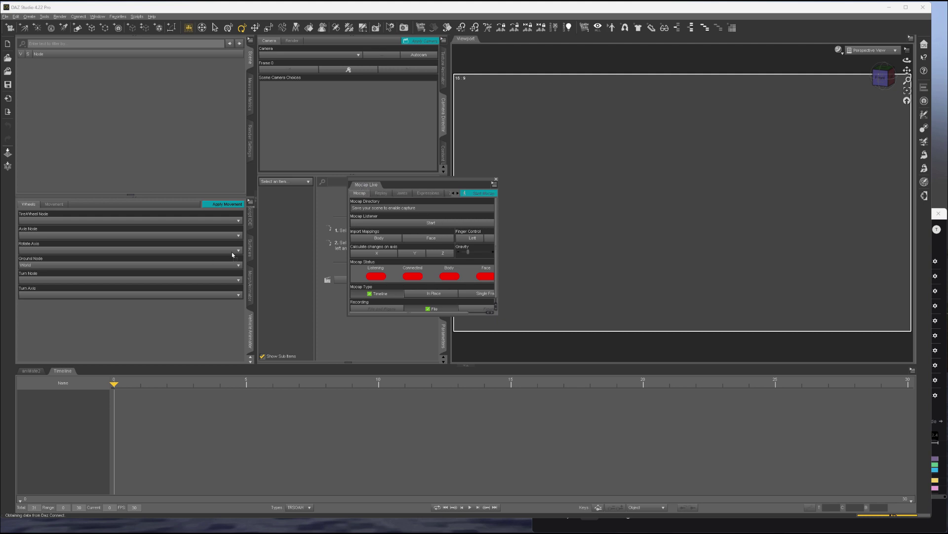
drag(245, 264, 251, 269)
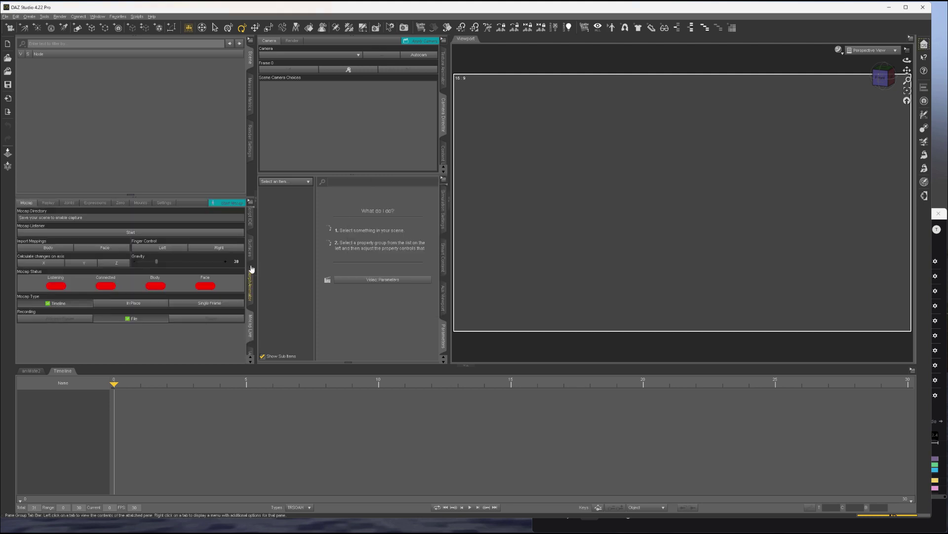
Compare Mocap Live's Live Stream IP options with the forward IP of Rokoko Studio's custom livestream connection.
click(166, 203)
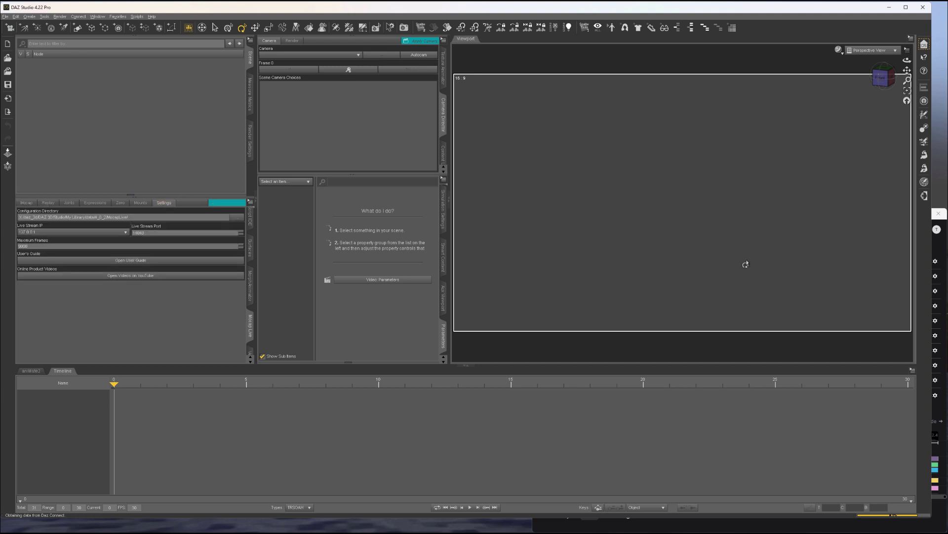
click(939, 530)
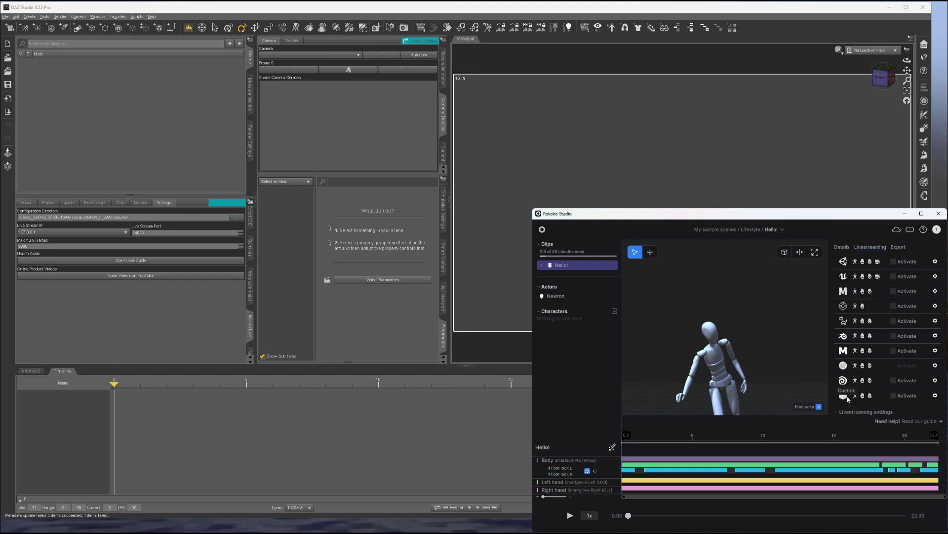
click(936, 395)
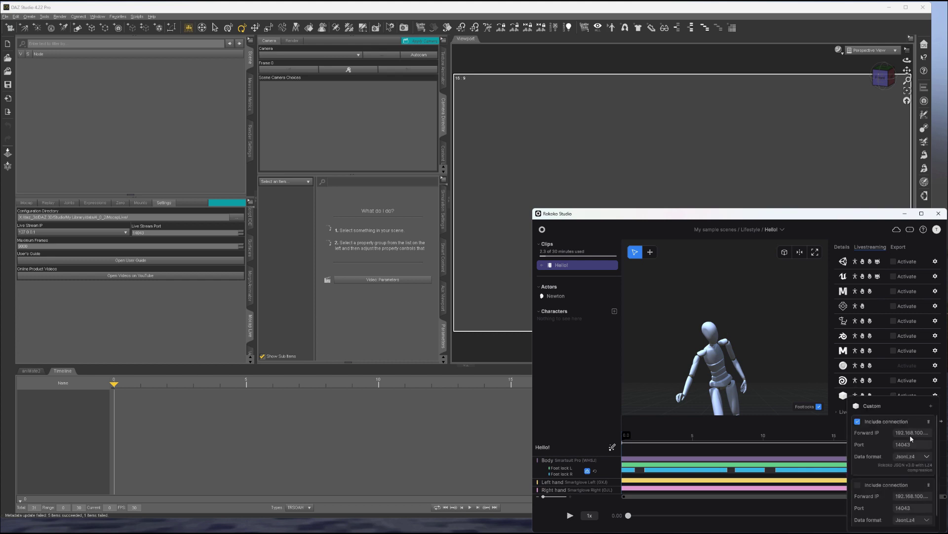
click(99, 233)
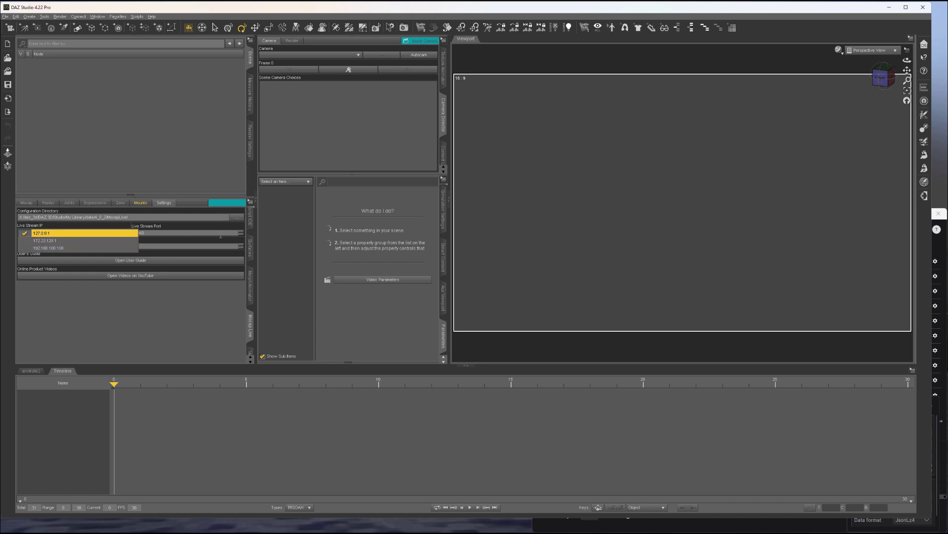
click(150, 297)
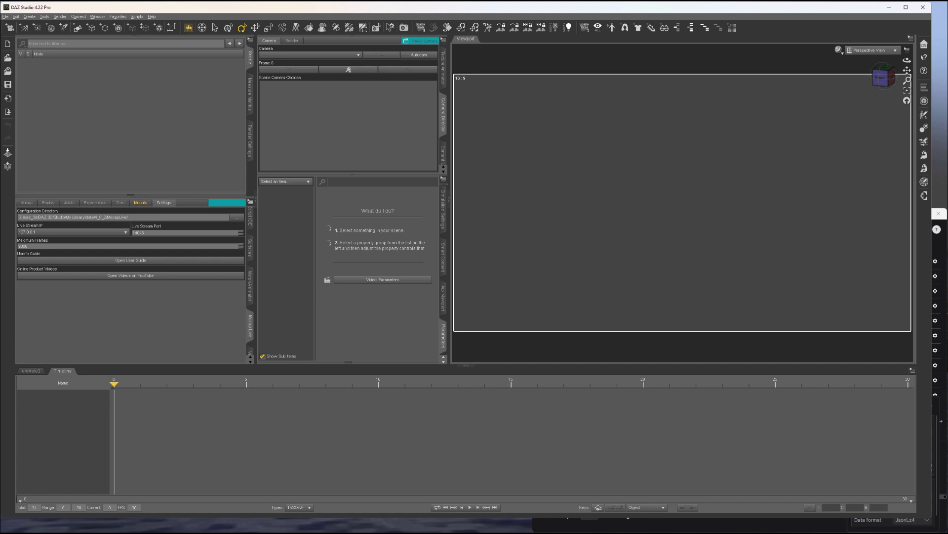
Check the port and the available data formats of the custom livestream connection in Rokoko Studio.
click(804, 519)
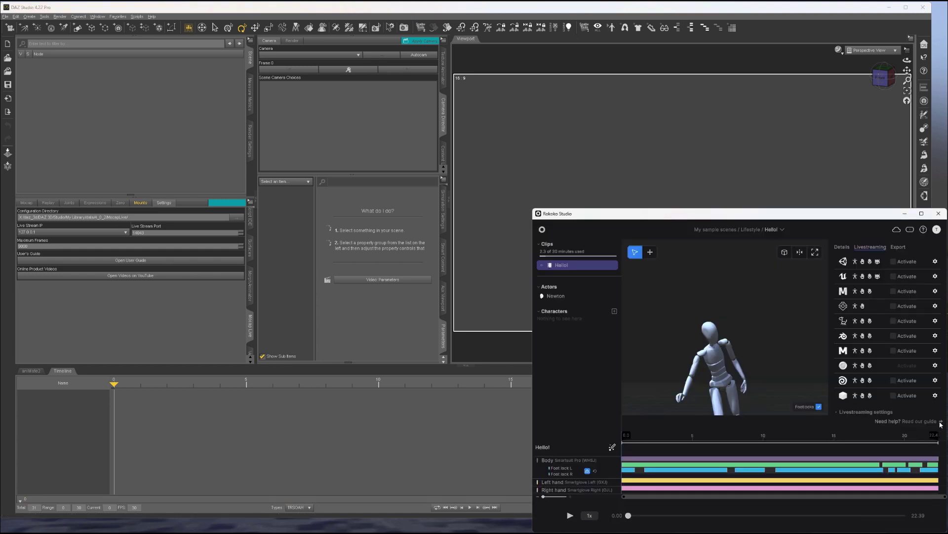
click(935, 395)
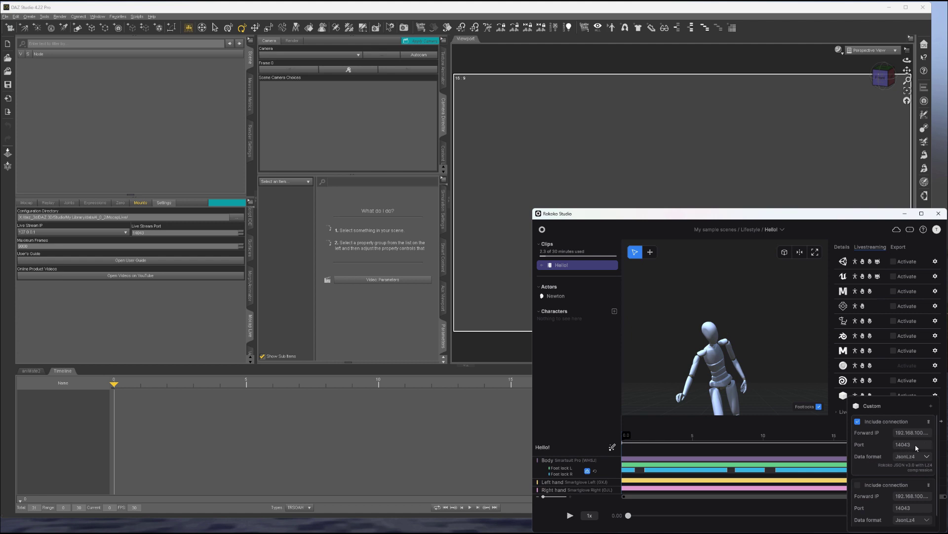
click(911, 457)
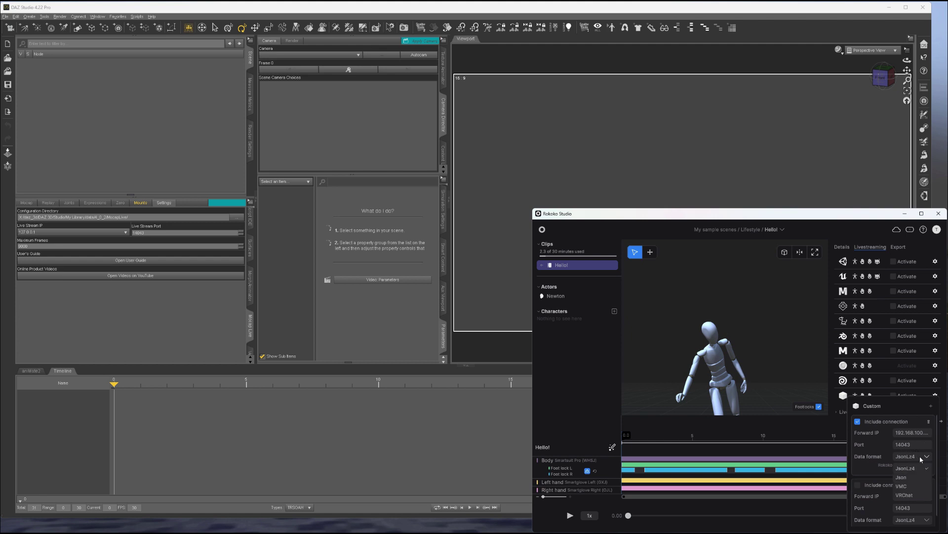
click(922, 459)
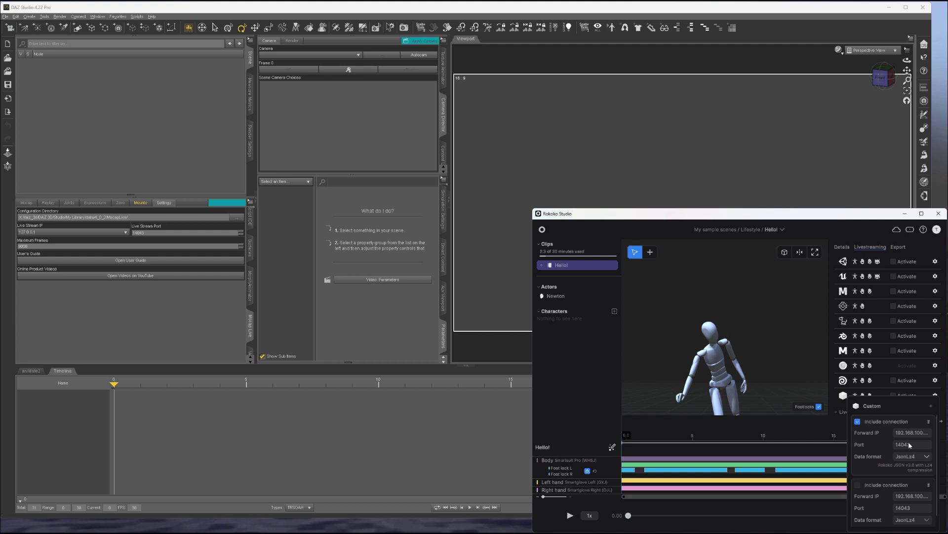
click(774, 511)
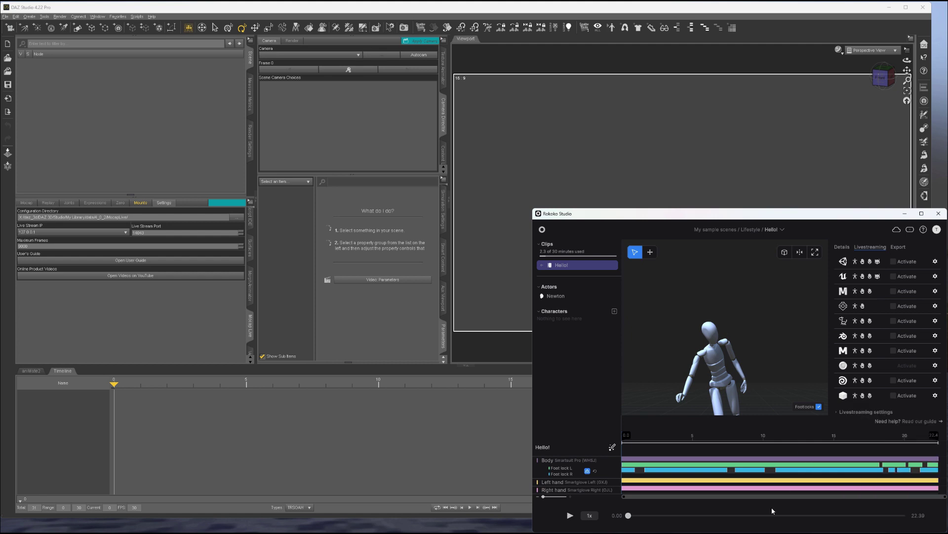
Activate the custom livestream in Rokoko Studio, scrub the Hello! clip, and start the Mocap Live listener in DAZ Studio.
click(894, 395)
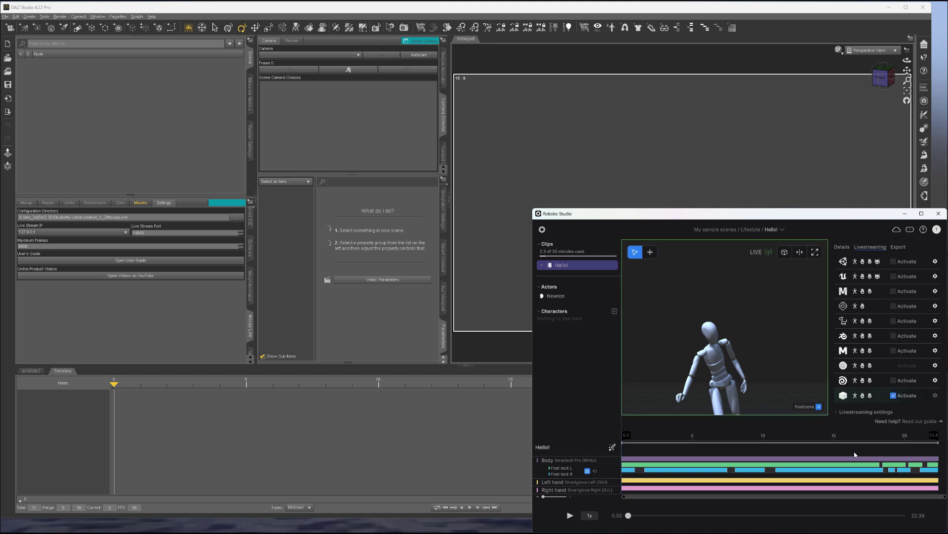
click(654, 441)
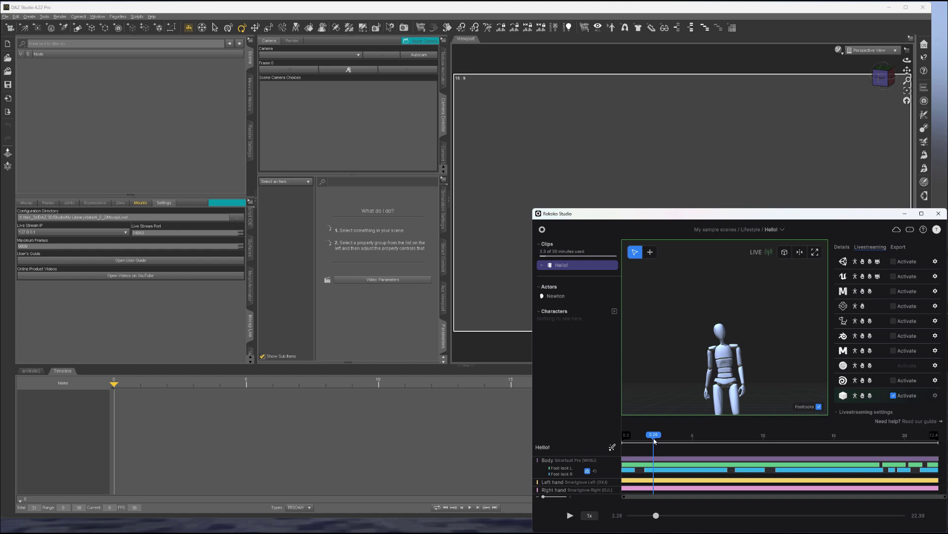
drag(654, 441, 662, 422)
click(23, 205)
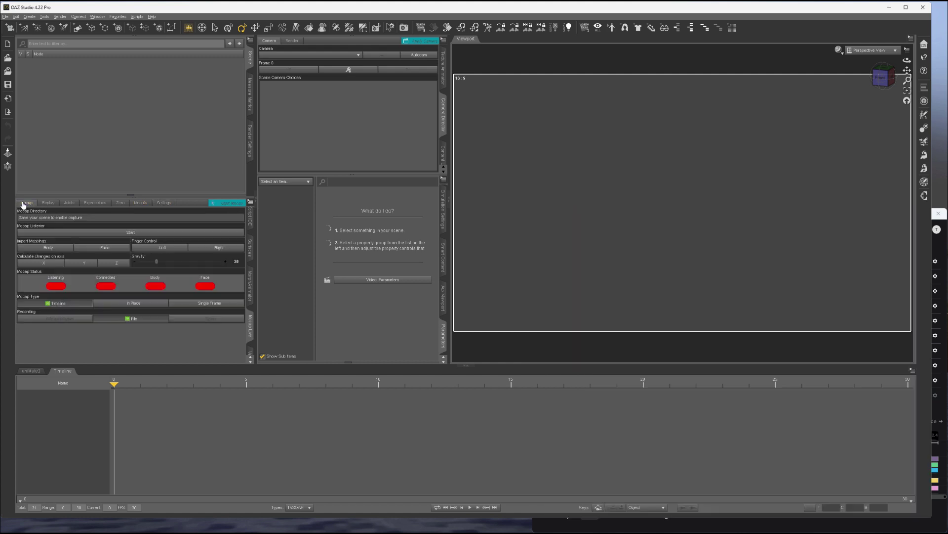
click(122, 237)
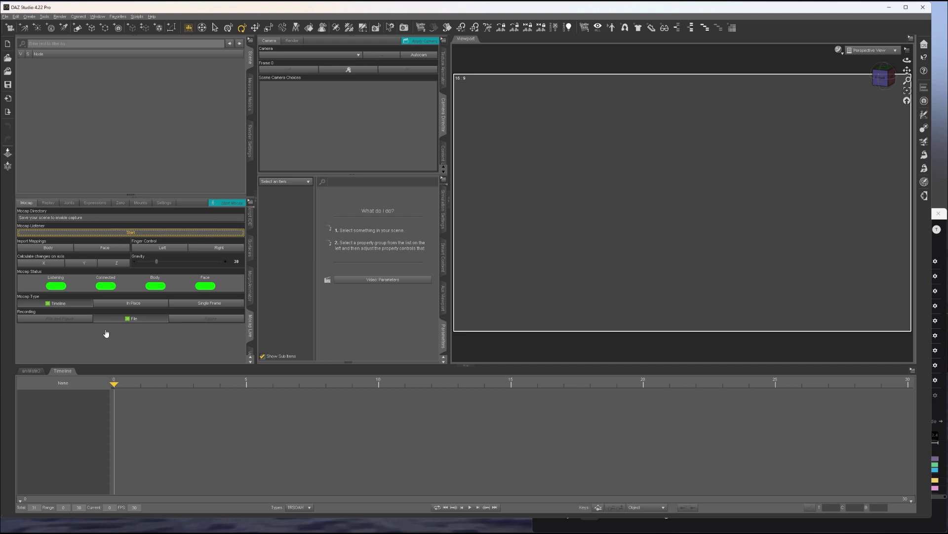
Open the scene file FAQ.duf.
click(6, 16)
click(9, 34)
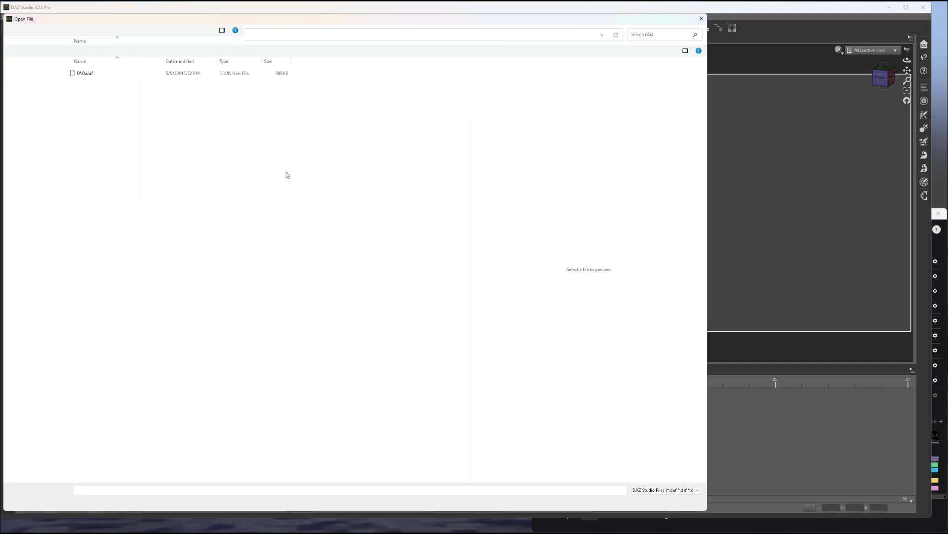
double_click(85, 72)
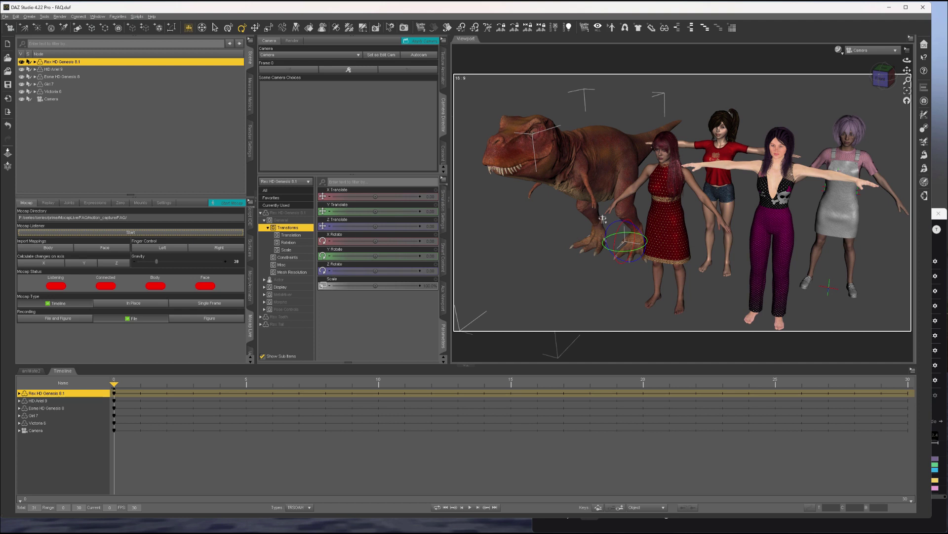
Examine the Mocap Live joint mappings of the Rex HD Genesis 8.1 figure, including the left thumb joints.
click(68, 203)
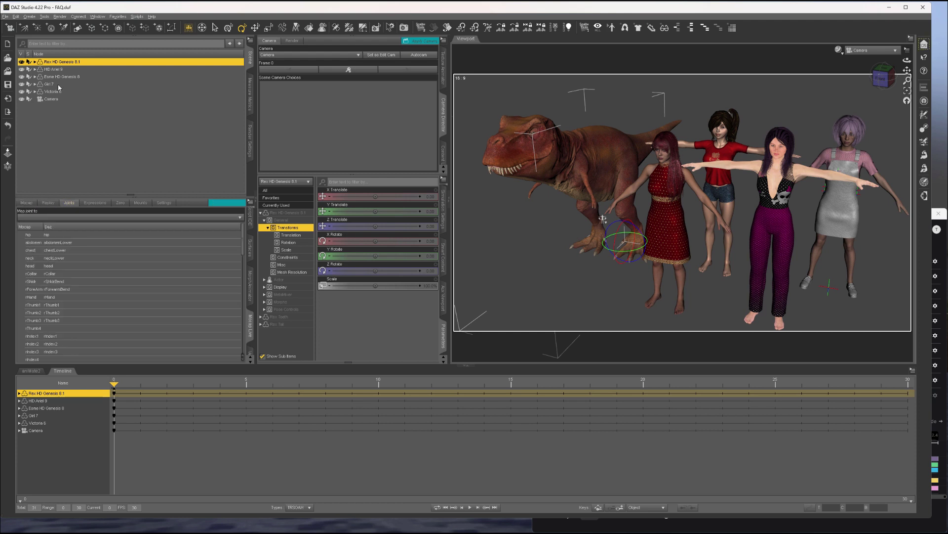
scroll(77, 318, down, 10)
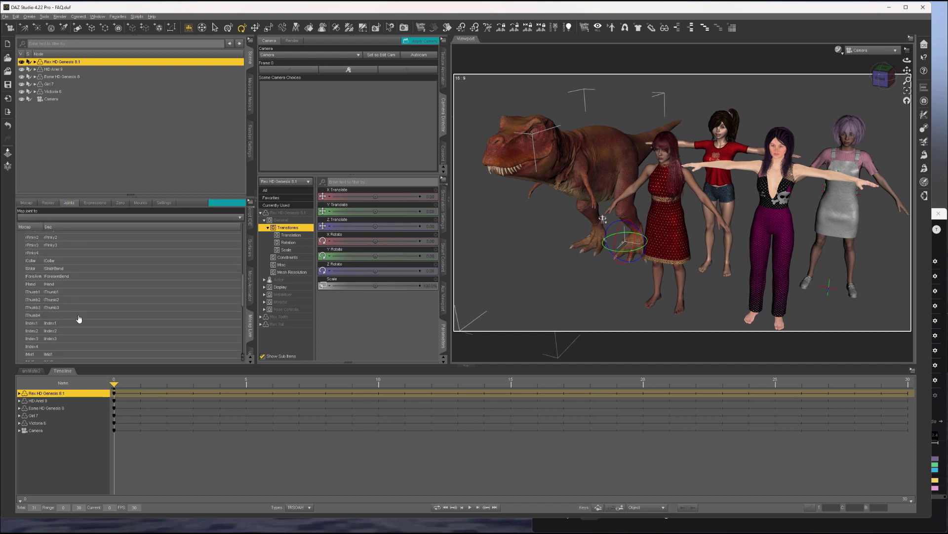
click(55, 262)
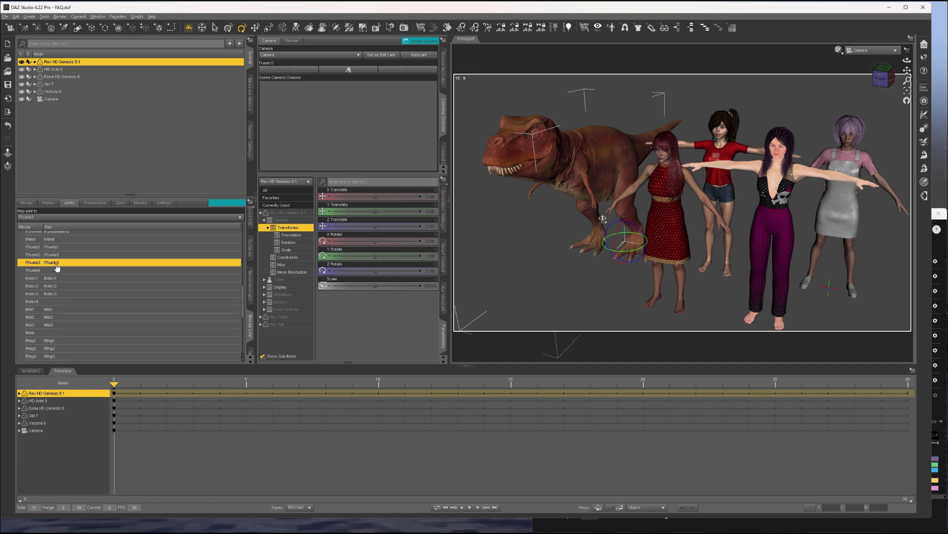
click(57, 272)
click(56, 263)
Select the other four figures in turn and compare how their joints are mapped in Mocap Live.
click(67, 69)
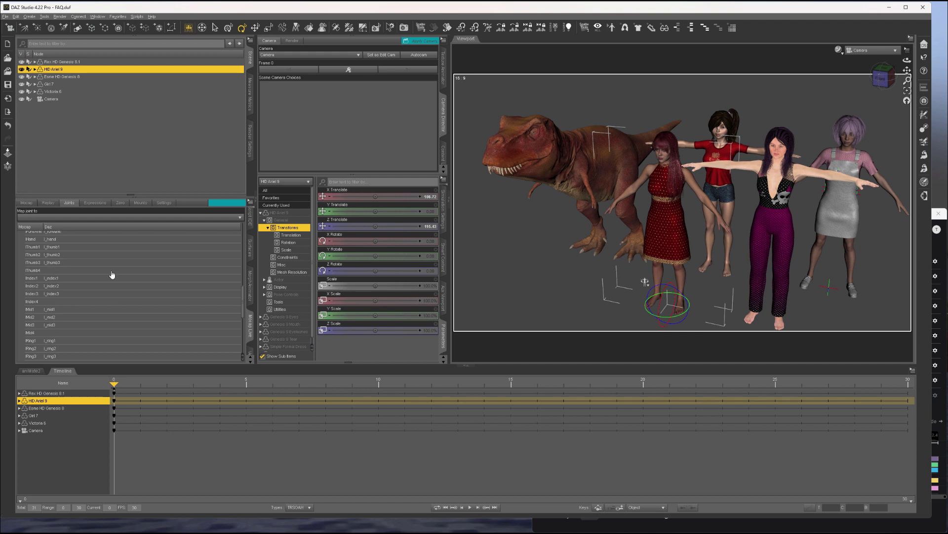
scroll(111, 275, down, 9)
click(61, 77)
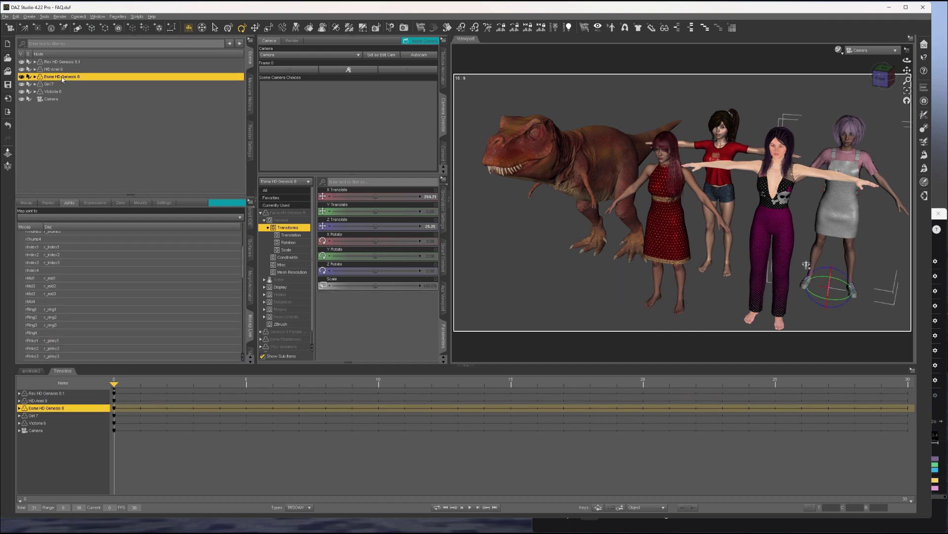
scroll(115, 302, down, 2)
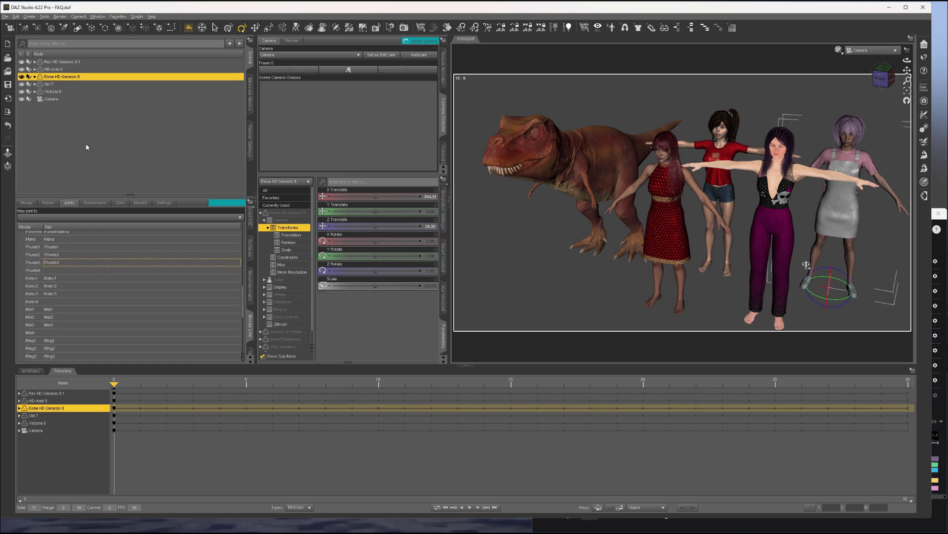
click(51, 84)
scroll(124, 301, down, 9)
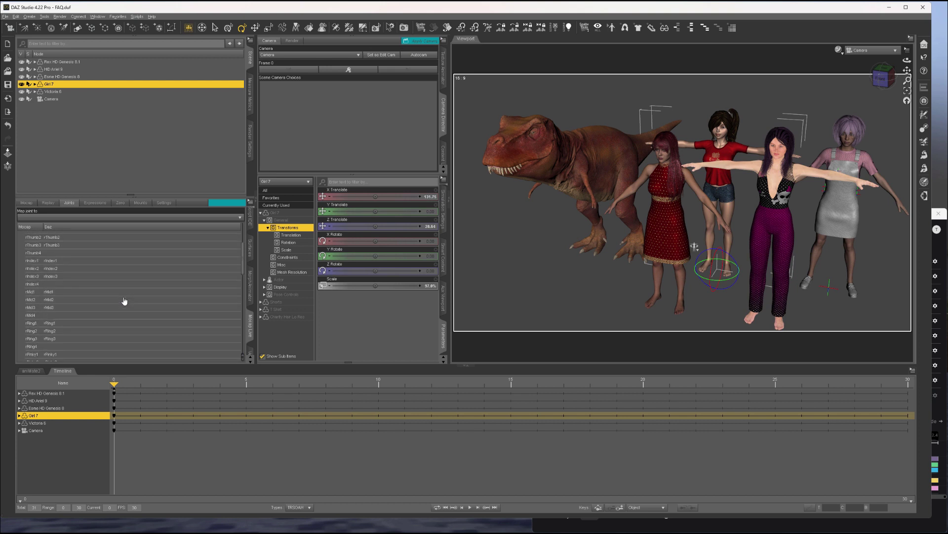
scroll(124, 297, up, 3)
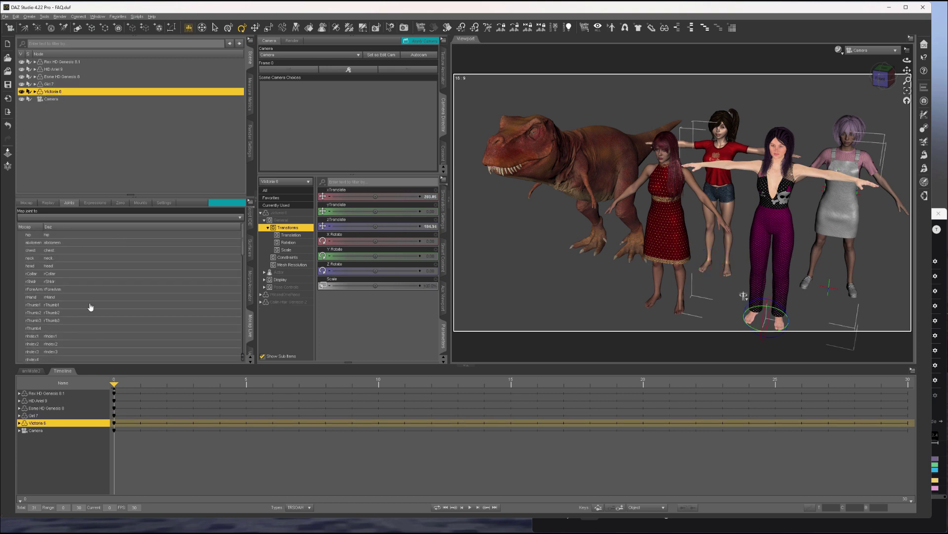
scroll(91, 307, down, 5)
click(69, 84)
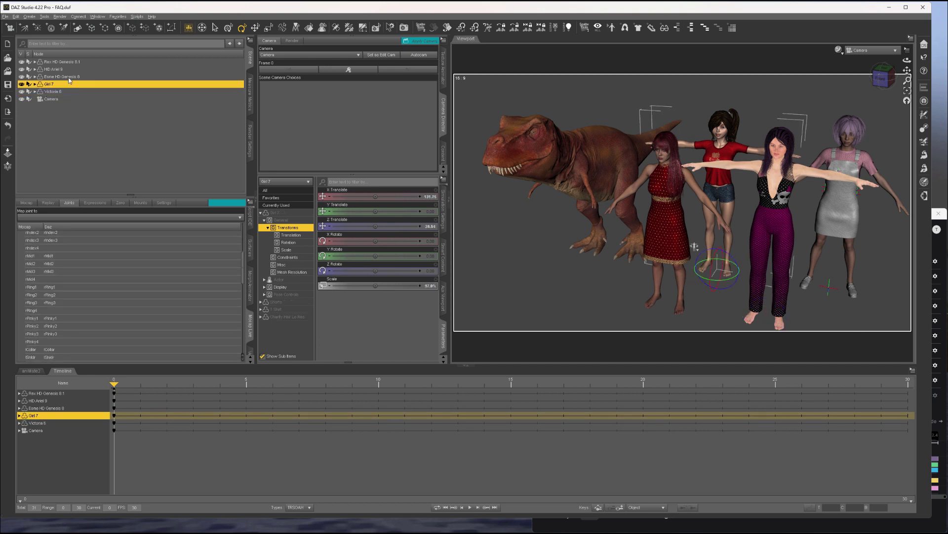
click(72, 76)
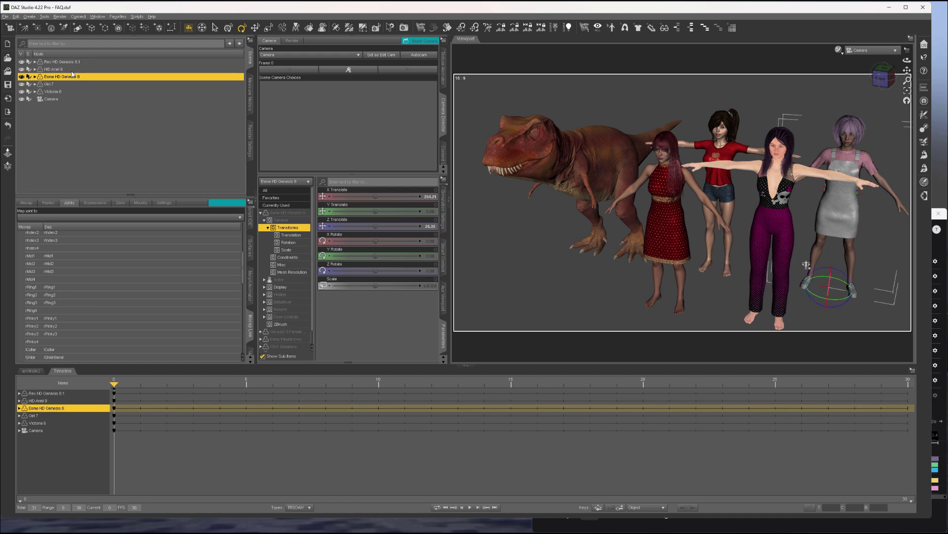
Start the Mocap Live listener and scrub the Hello! clip in Rokoko Studio to about 10.1 s.
click(27, 203)
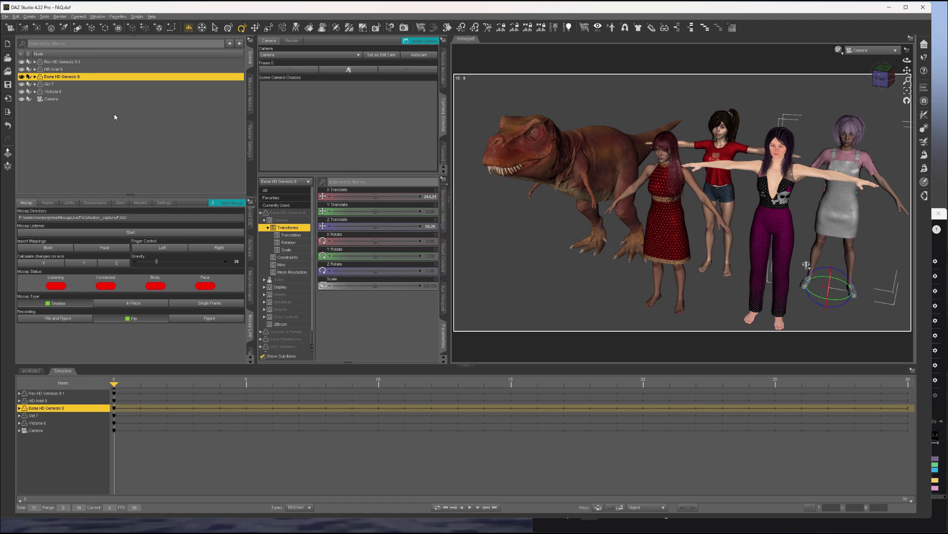
click(110, 232)
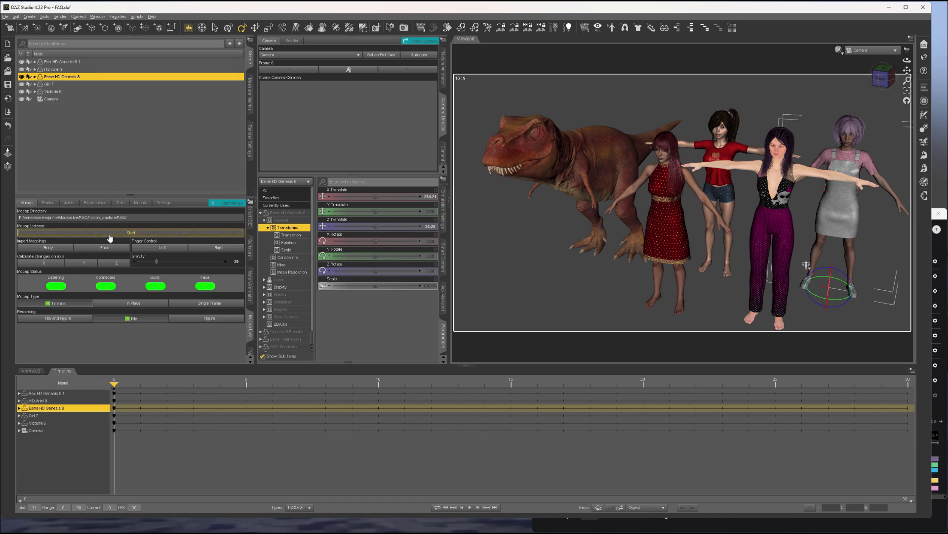
click(577, 532)
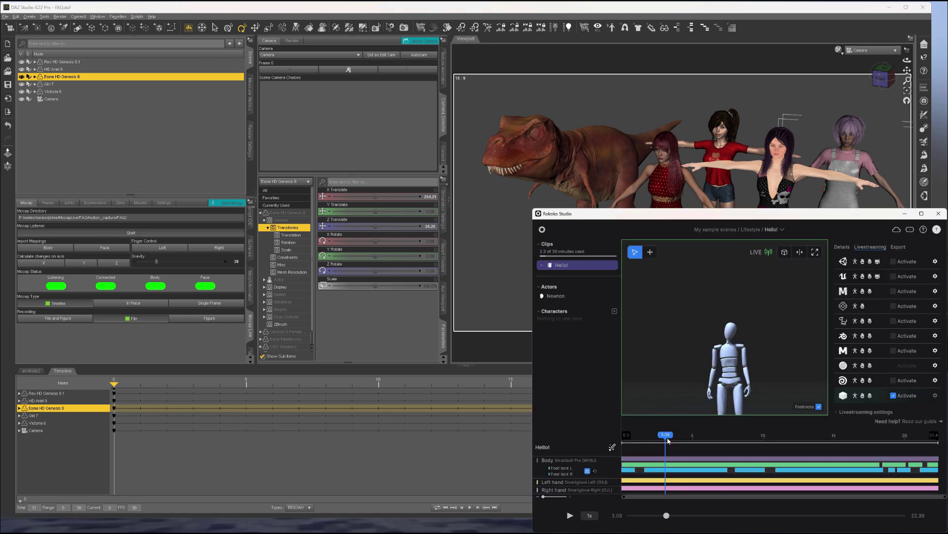
drag(668, 441, 764, 434)
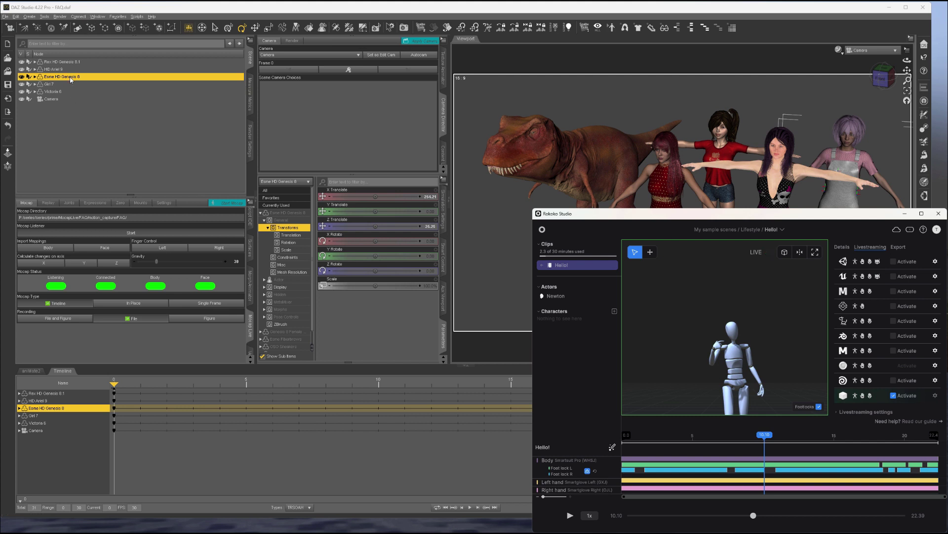
For Victoria 6, enable the Body and Face import mappings, set the mocap type to In Place and recording to Figure.
click(59, 102)
click(53, 91)
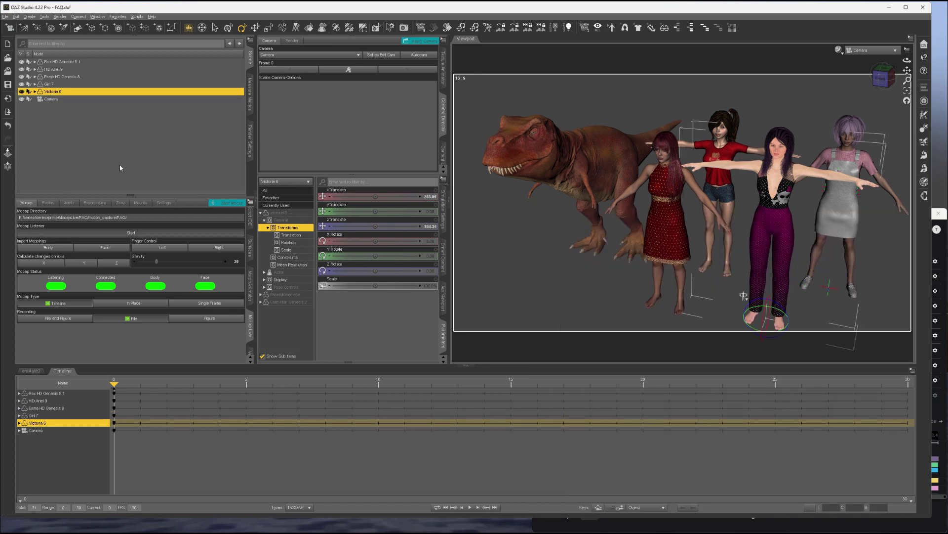
click(51, 248)
click(94, 249)
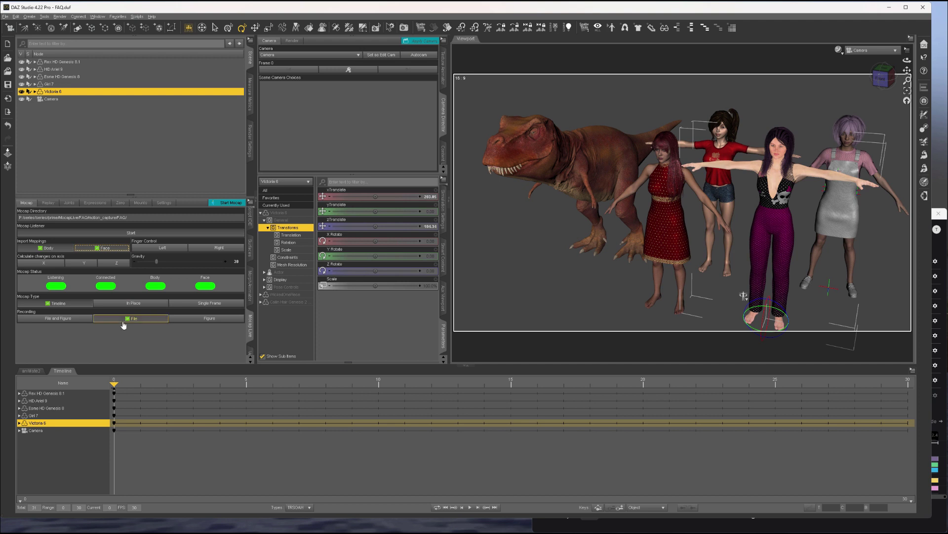
click(127, 304)
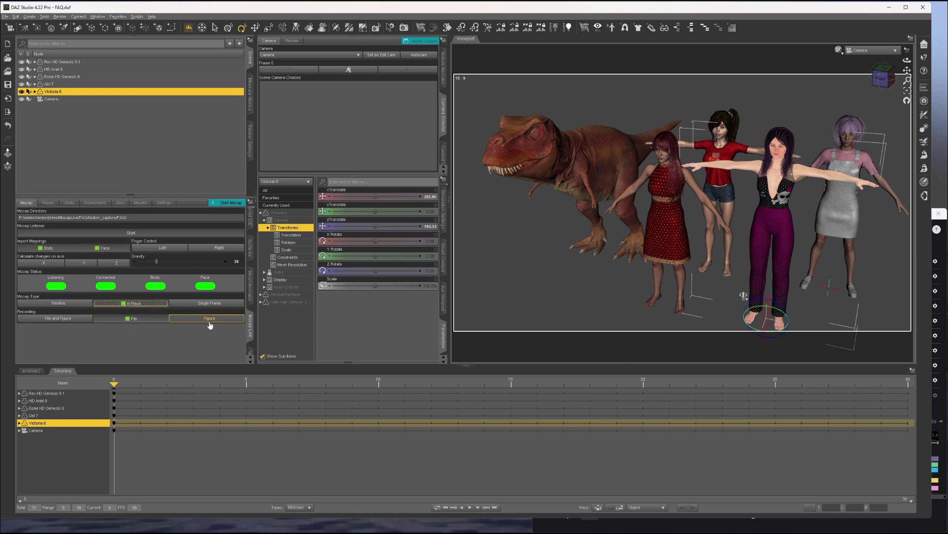
click(208, 319)
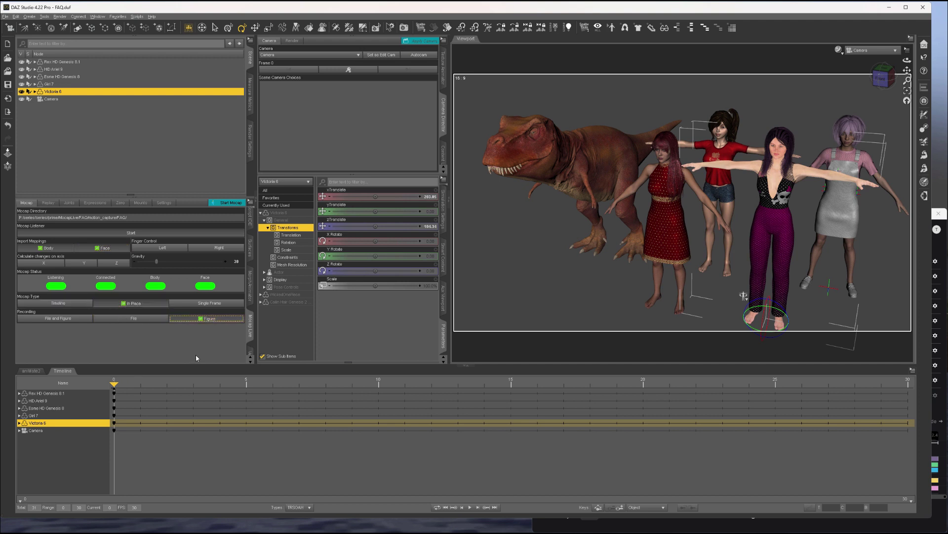
Scrub the Hello! clip in Rokoko Studio to about 10.7 s and start the mocap on Victoria 6 in DAZ Studio.
key(alt+Tab)
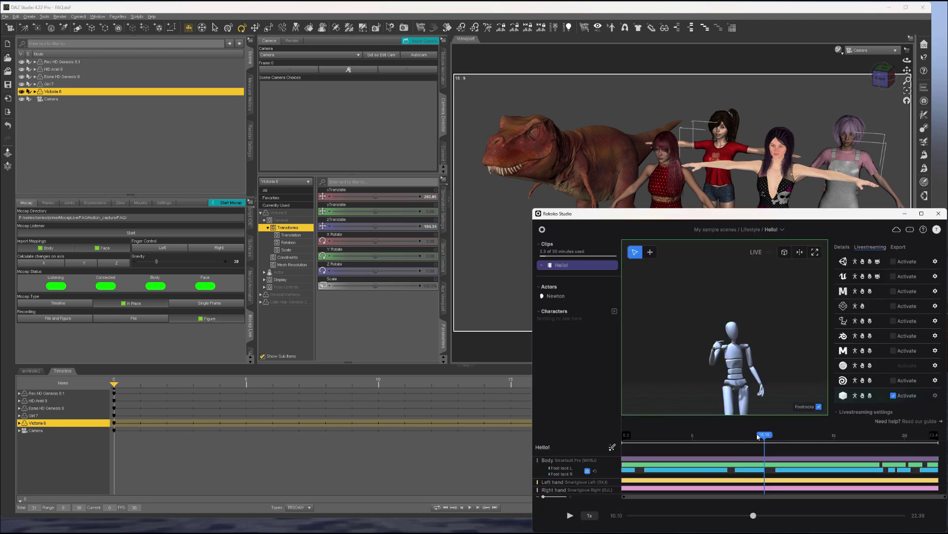
drag(766, 437, 774, 438)
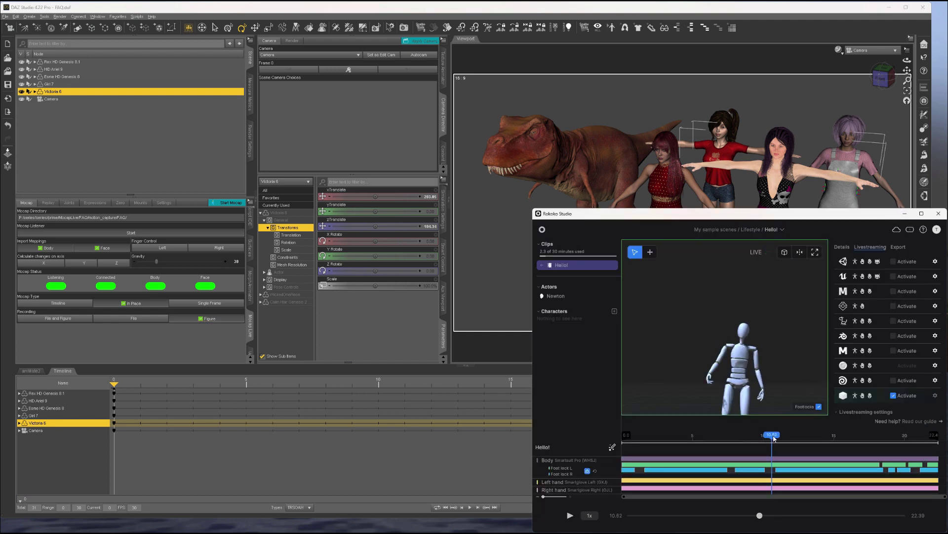
click(227, 203)
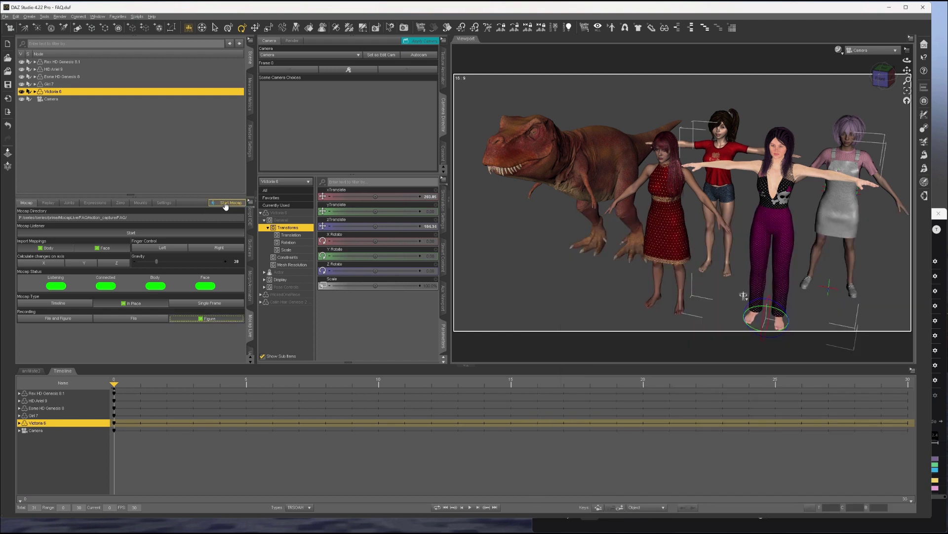
Scrub the Hello! clip to pose Victoria 6 live, with the Rokoko Studio window moved clear of the figure, and end the capture.
click(582, 529)
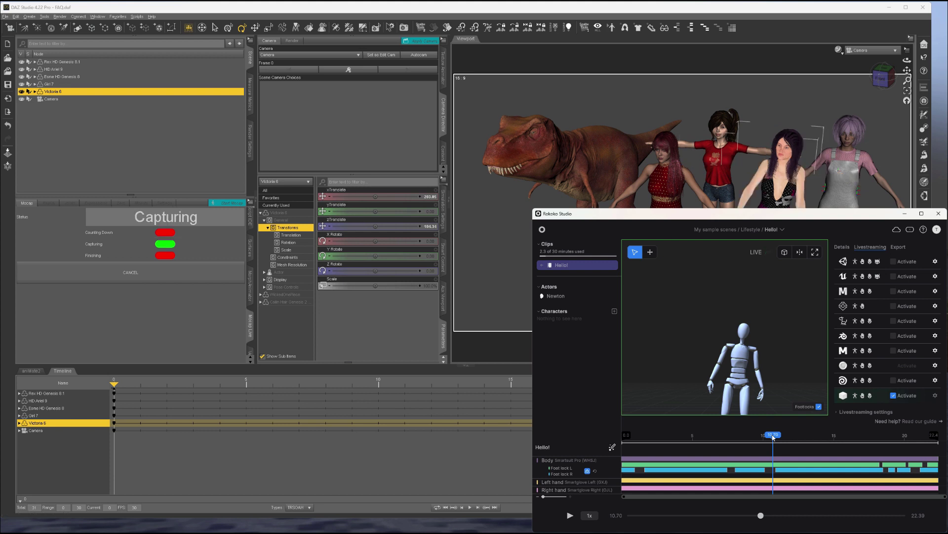
drag(773, 437, 830, 436)
drag(810, 216, 371, 200)
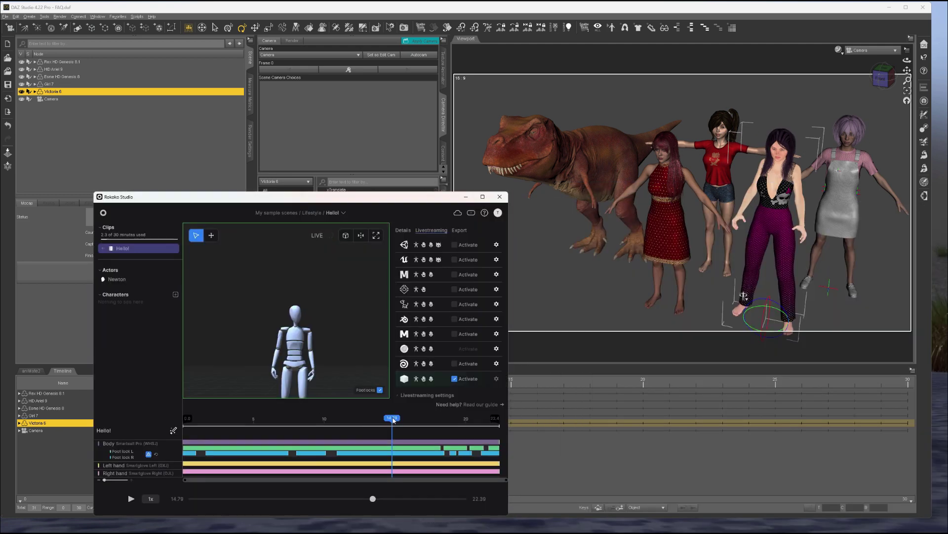
drag(392, 418, 326, 396)
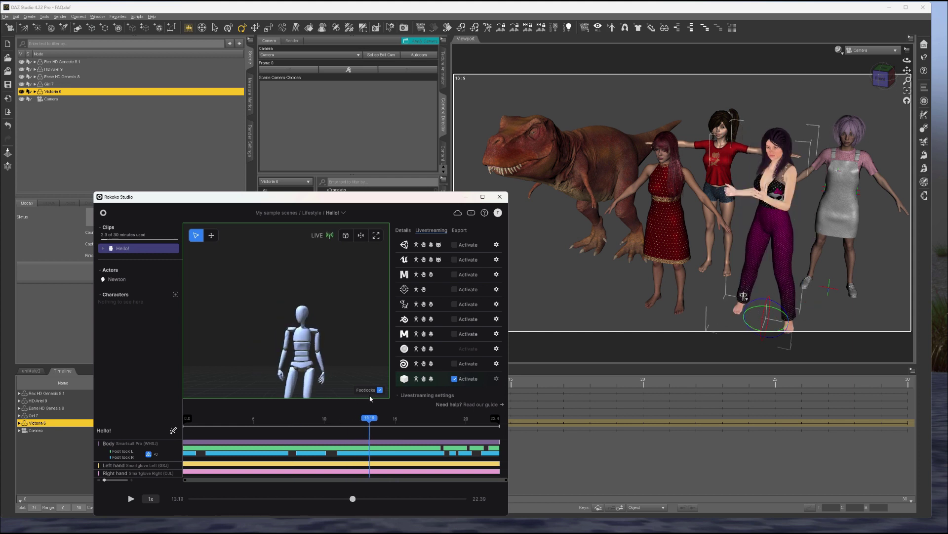
click(271, 10)
click(134, 274)
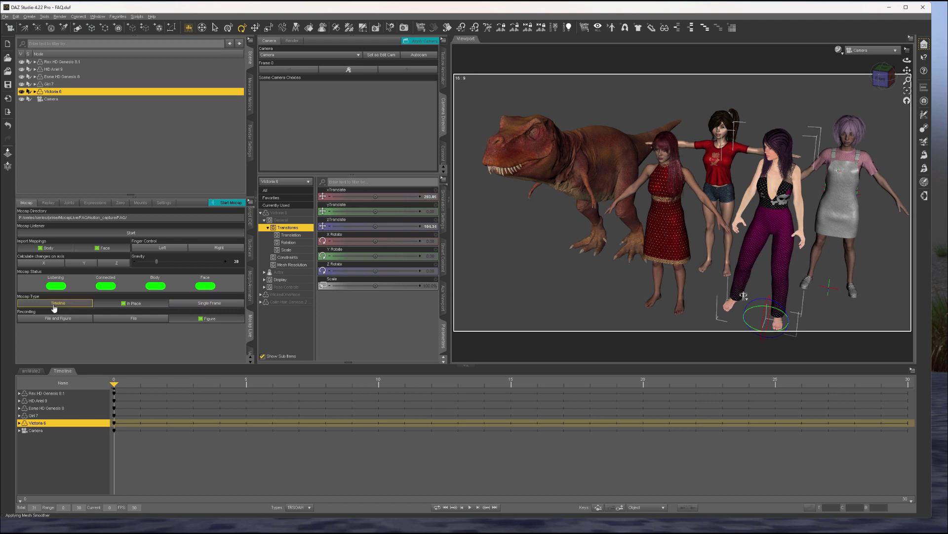
Set recording to File, rewind the Hello! clip in Rokoko Studio to 0.00, and deselect all figures in DAZ Studio.
click(120, 320)
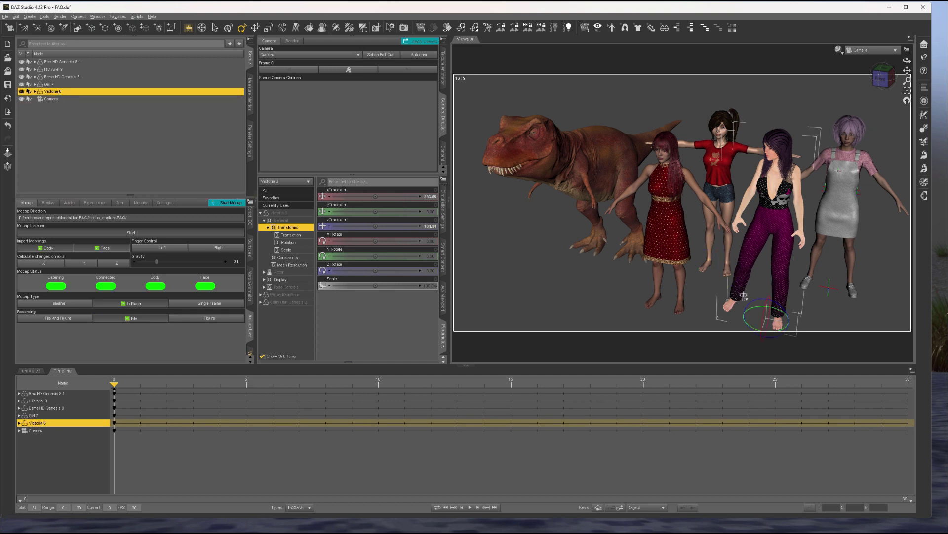
key(alt+Tab)
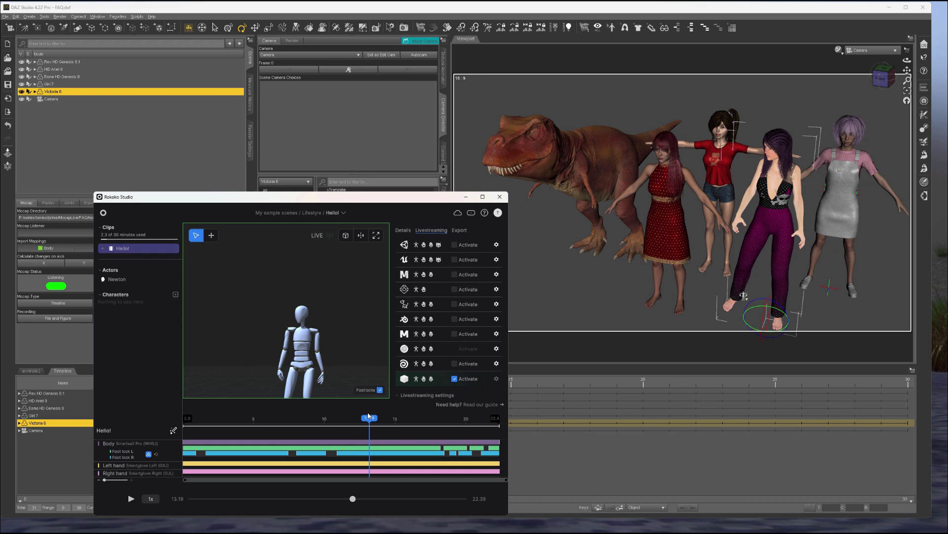
drag(368, 417, 187, 417)
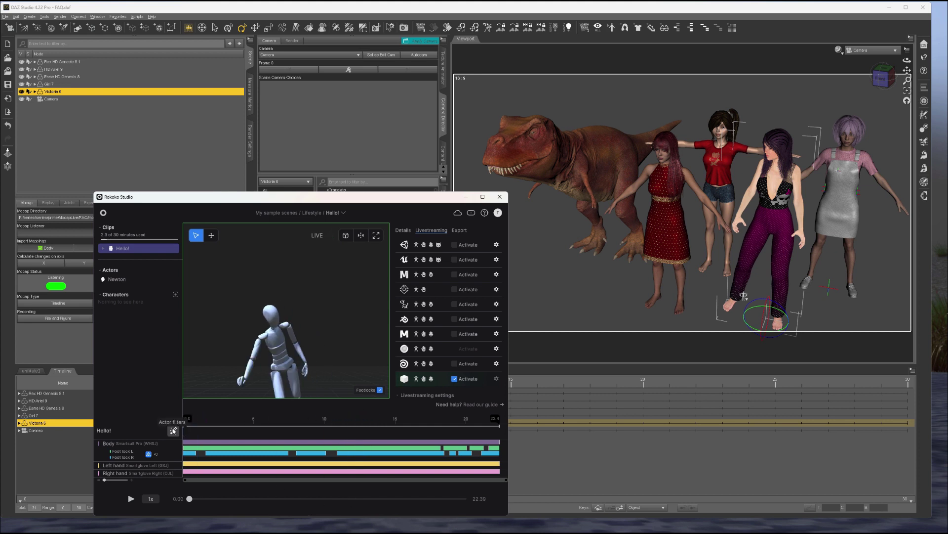
click(106, 124)
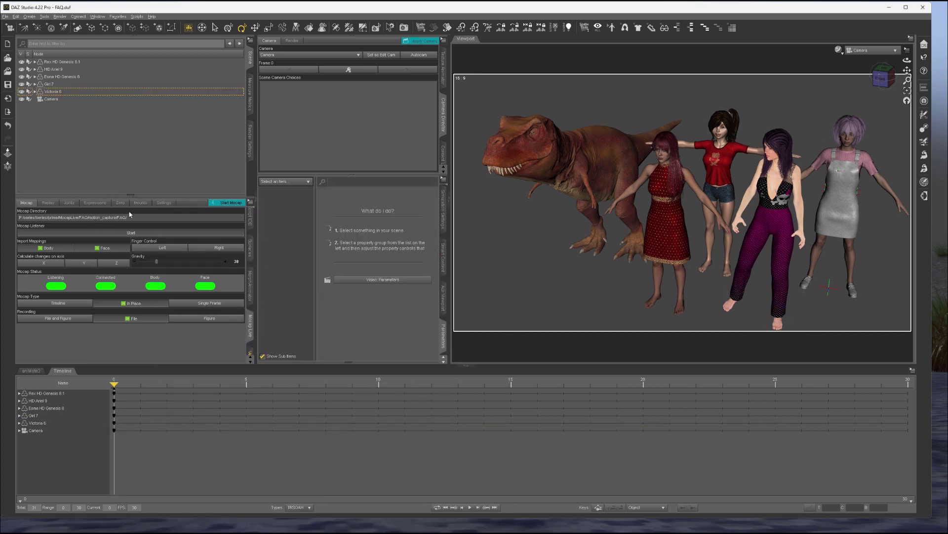
Capture the livestream to file while the Hello! clip plays in Rokoko Studio, ending the capture near the clip's end.
click(239, 203)
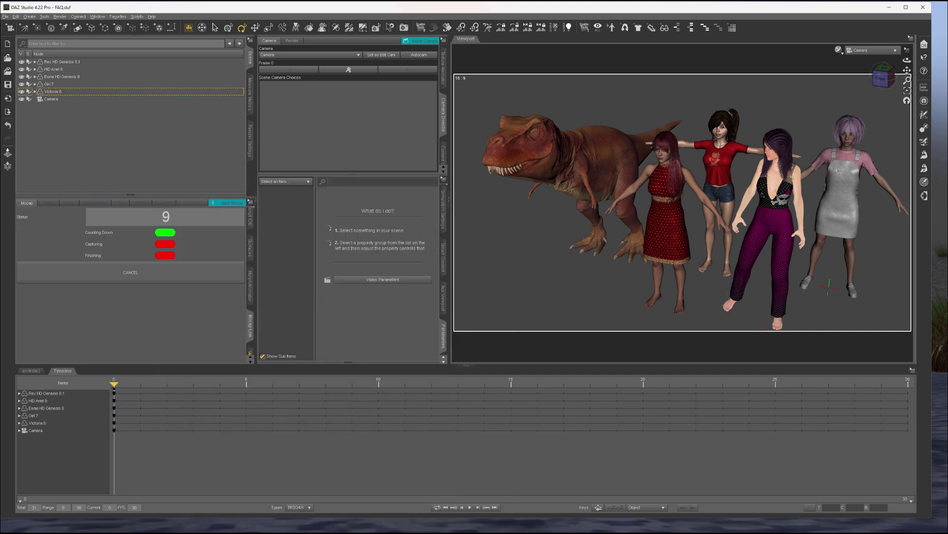
key(alt+Tab)
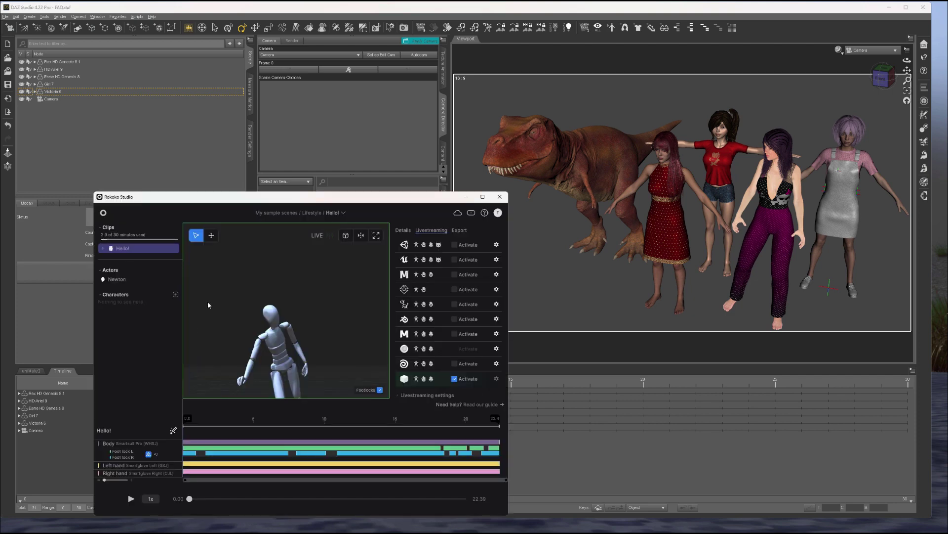
drag(188, 196, 373, 194)
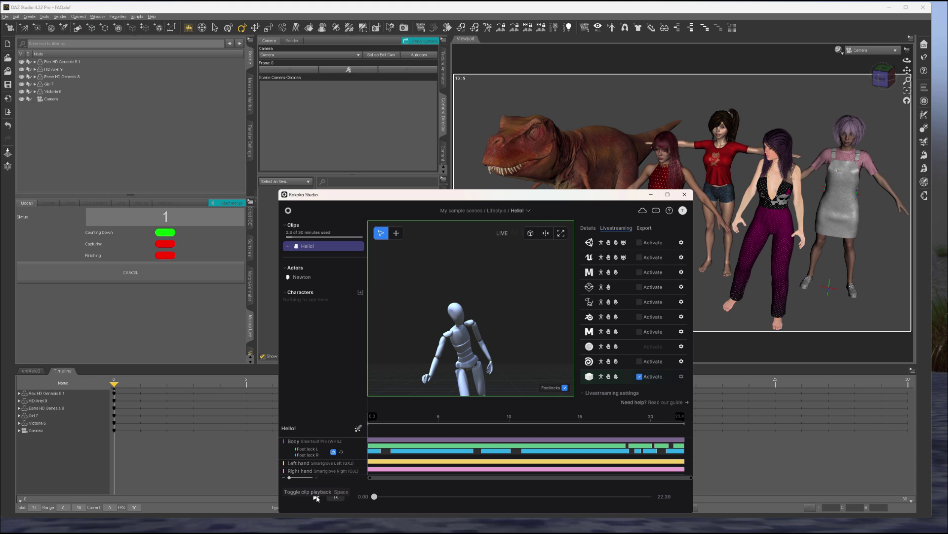
click(317, 498)
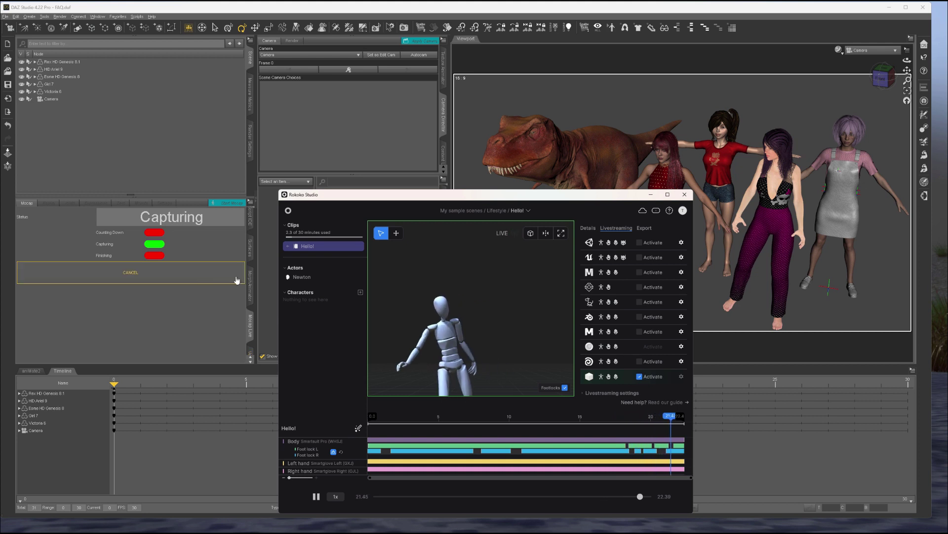
click(147, 279)
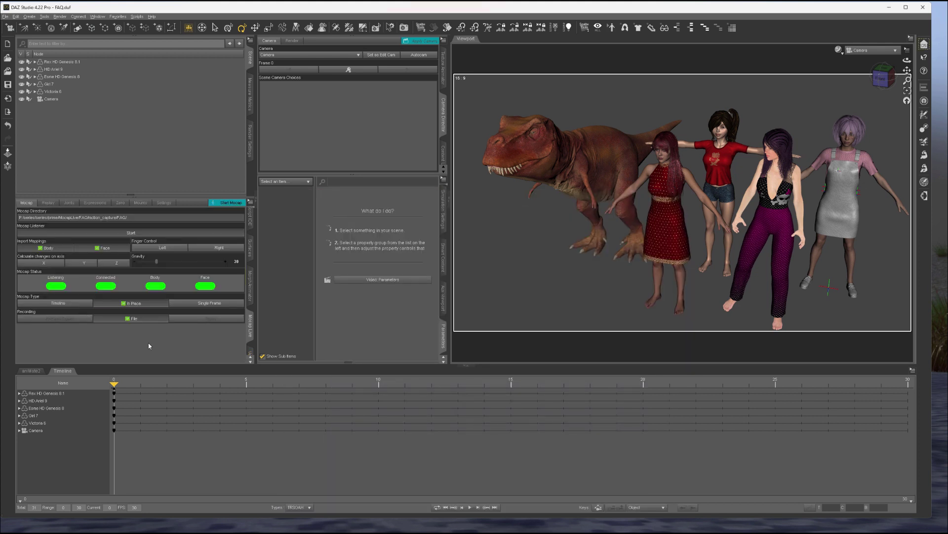
Select the new live capture for replay and set its description to Hello.
click(48, 202)
click(54, 257)
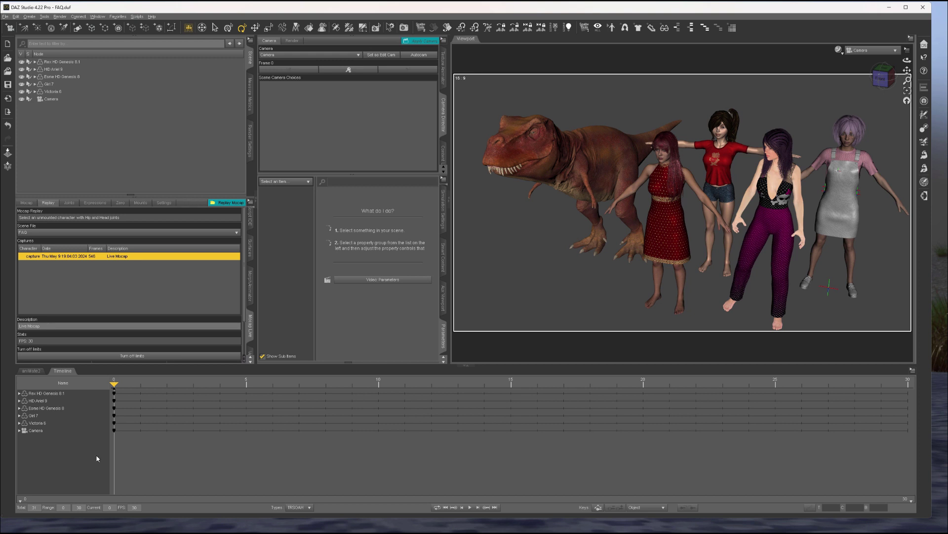
key(alt+Tab)
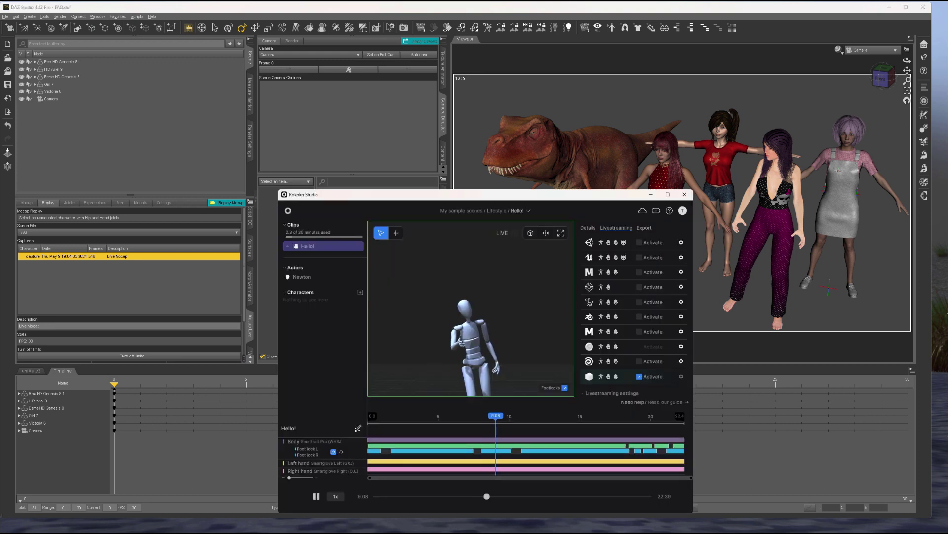
click(112, 486)
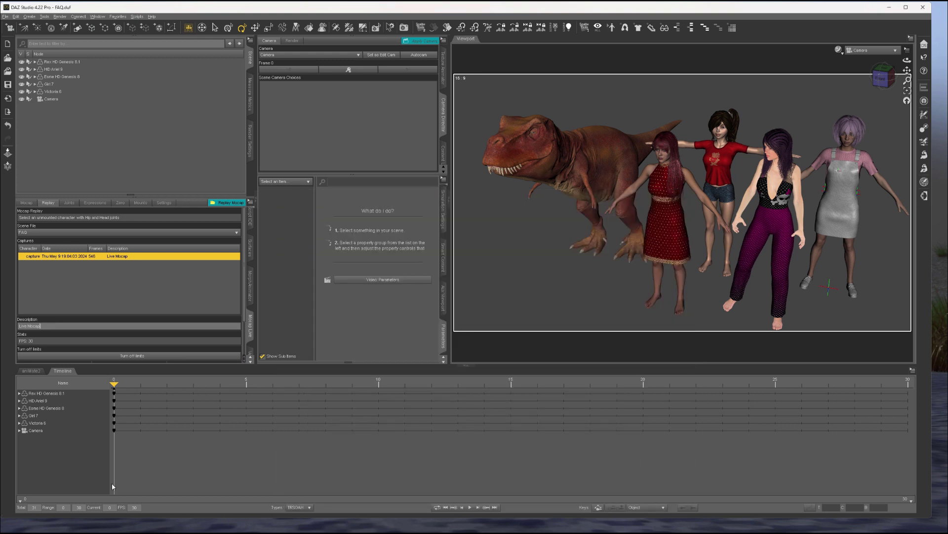
triple_click(40, 324)
text(Hello)
For the replay, enable the Body and Face import mappings and the calculation of changes on the X, Y and Z axes.
drag(243, 318, 244, 354)
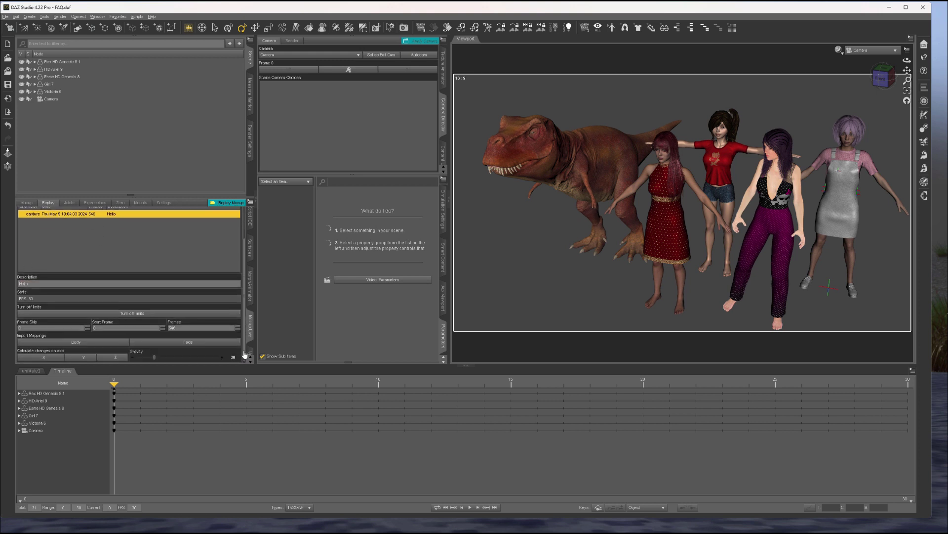
click(62, 344)
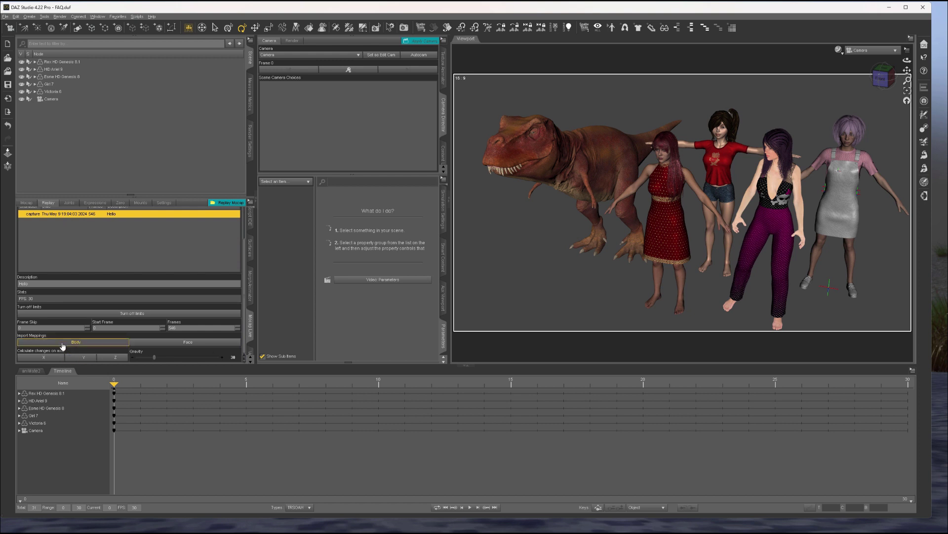
click(62, 345)
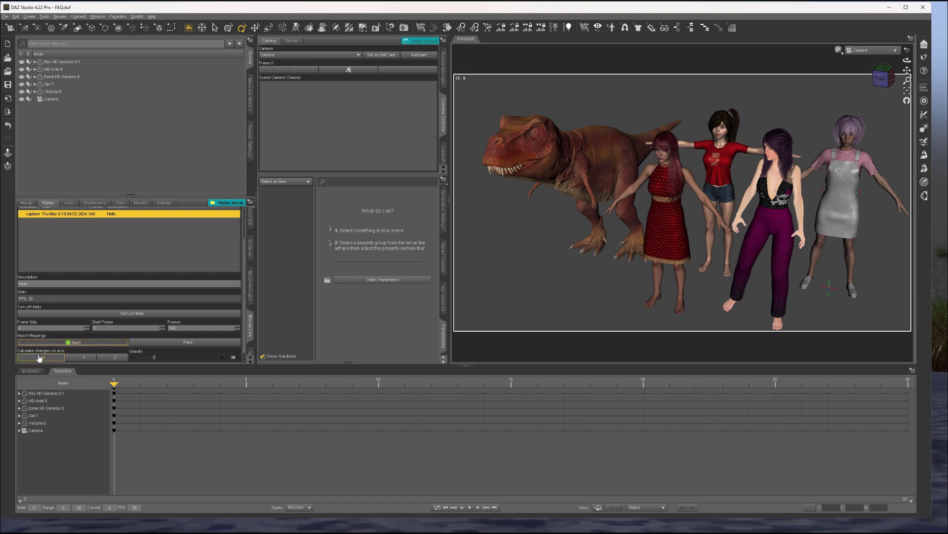
click(186, 343)
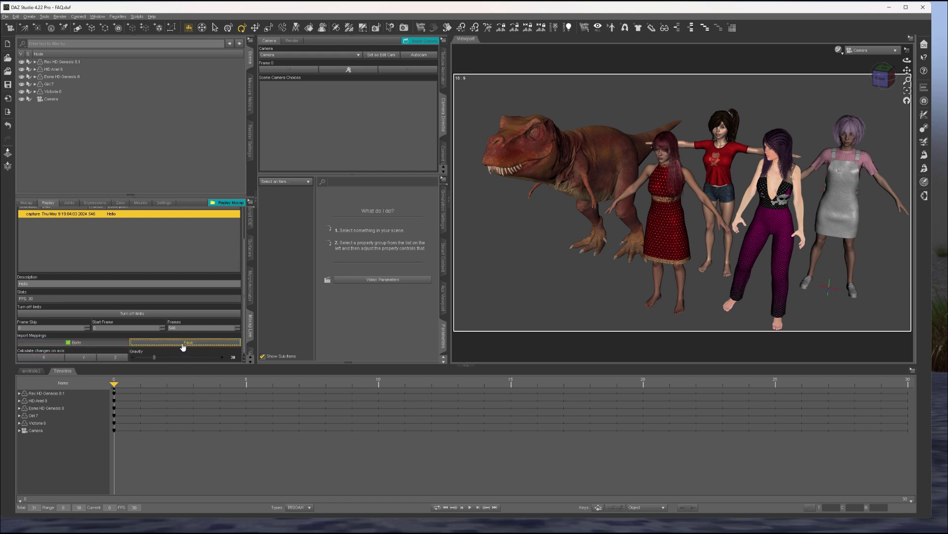
click(49, 359)
click(82, 357)
click(110, 357)
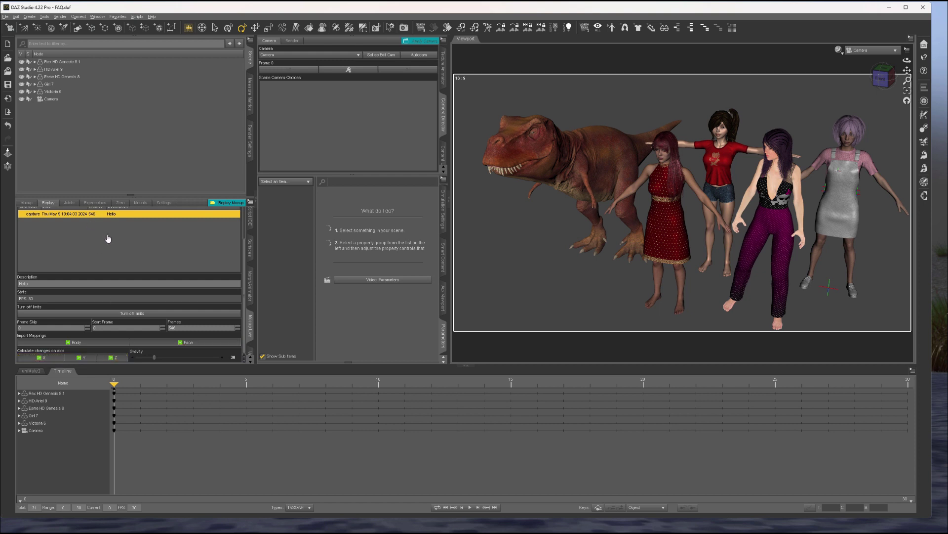
Replay the Hello capture on the Rex HD Genesis 8.1 figure.
drag(244, 303, 244, 271)
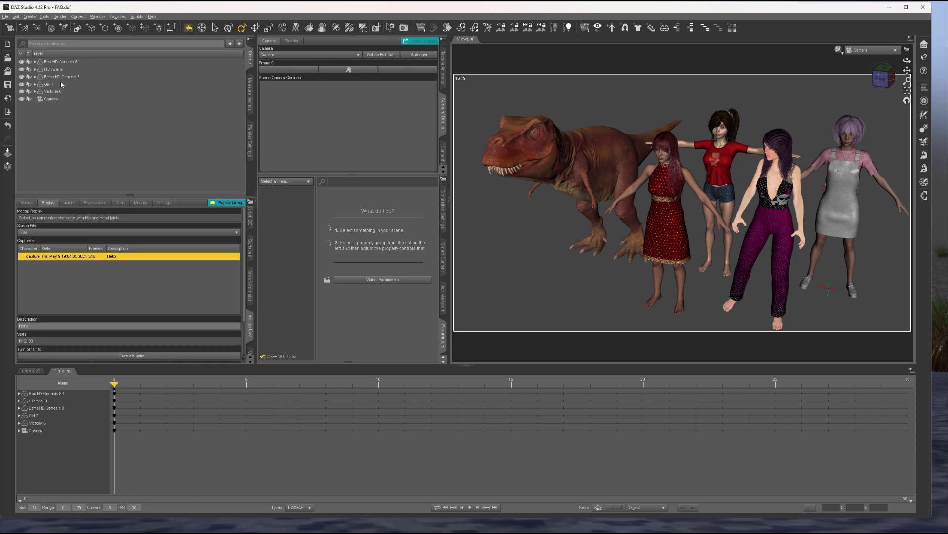
click(61, 62)
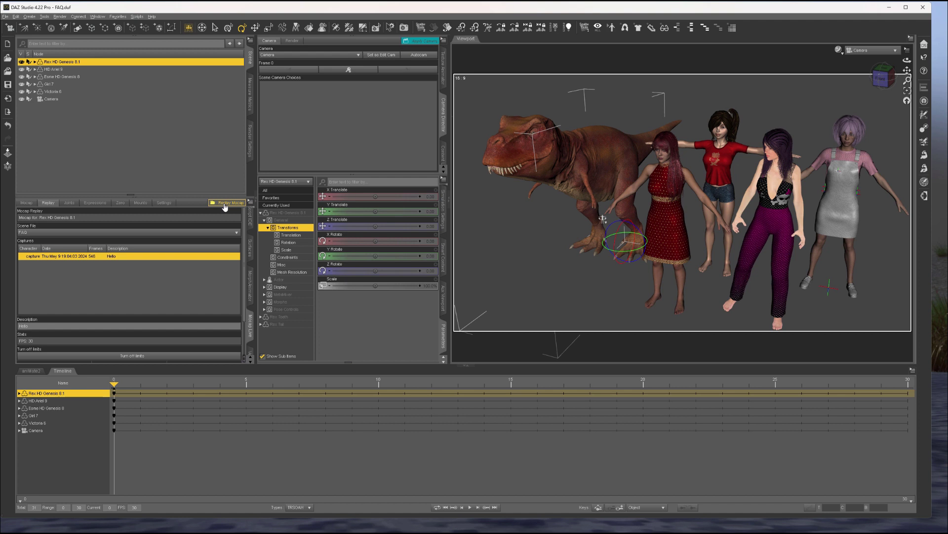
click(225, 204)
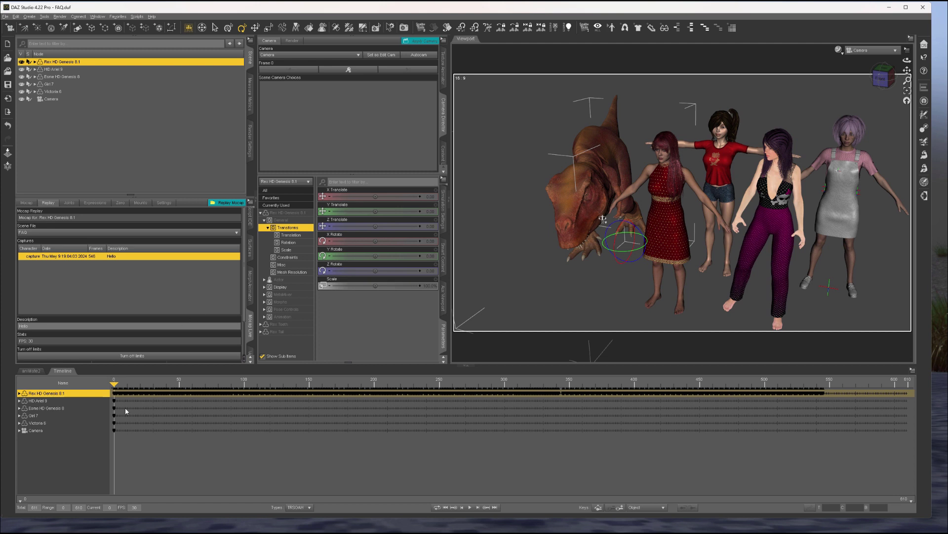
From the first frame of the timeline, replay the Hello capture on HD Ariel 9 and on Esme HD Genesis 8.
mouse_move(114, 383)
mouse_down()
mouse_move(564, 372)
mouse_move(767, 379)
mouse_move(112, 381)
mouse_up()
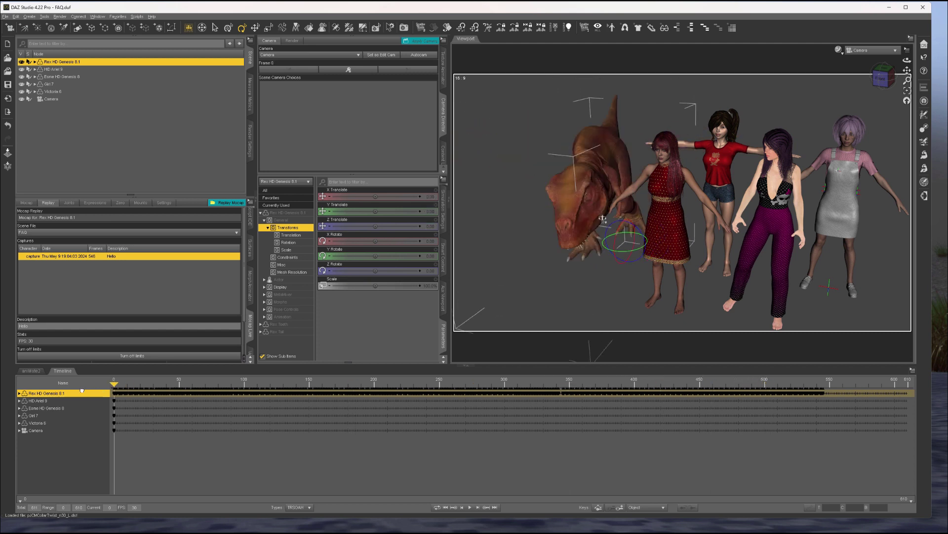
click(50, 70)
click(232, 203)
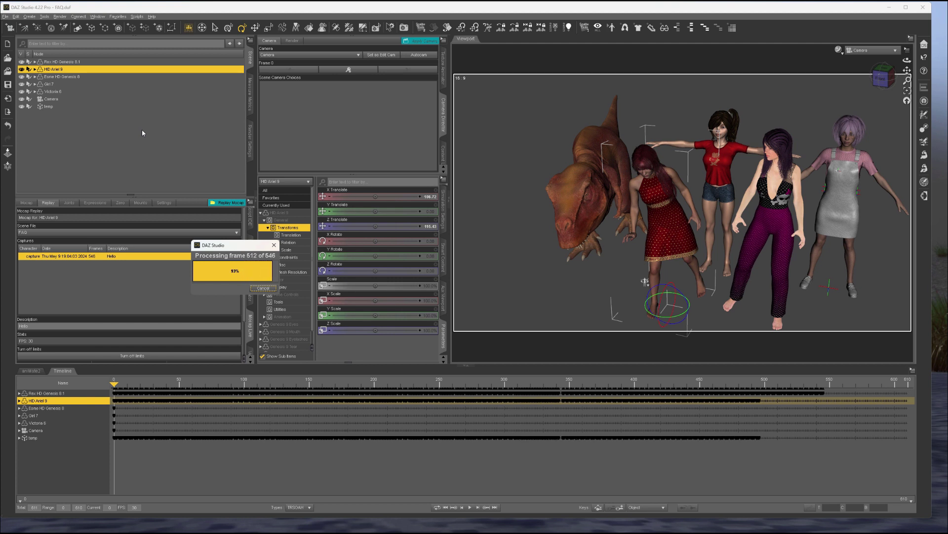
click(58, 77)
click(230, 202)
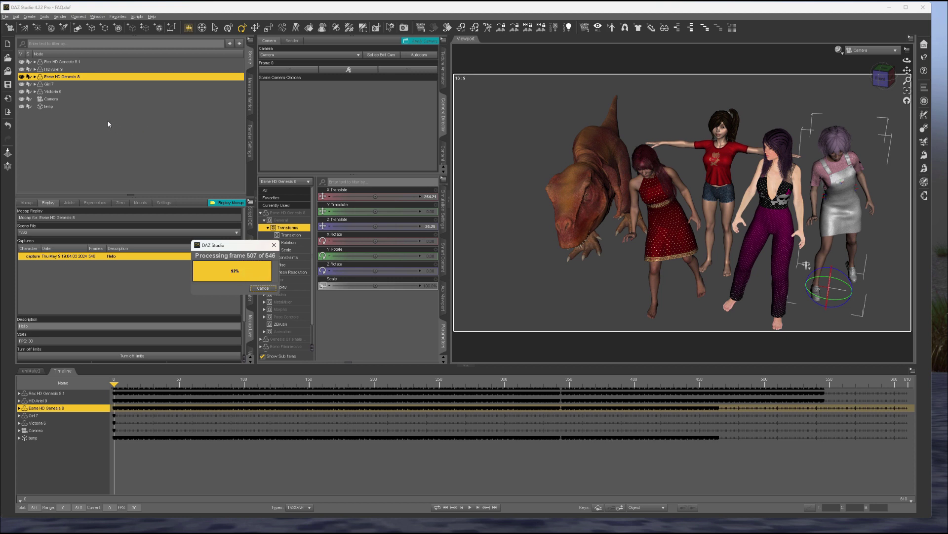
Replay the Hello capture on the Girl 7 and Victoria 6 figures.
click(52, 84)
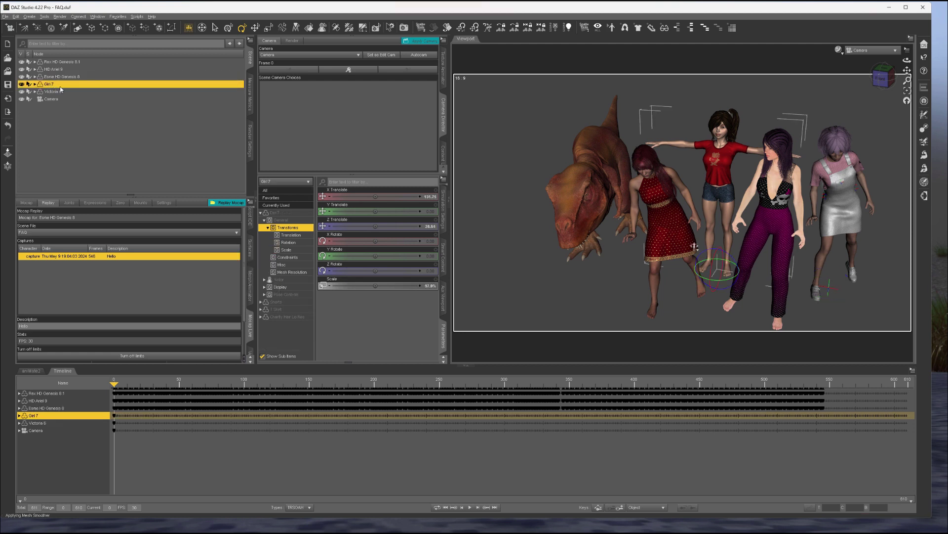
click(226, 202)
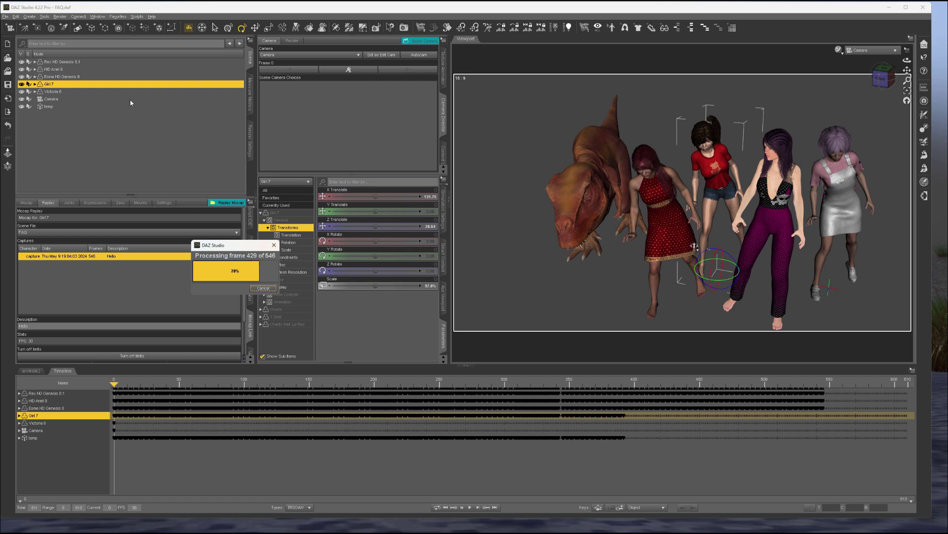
click(55, 92)
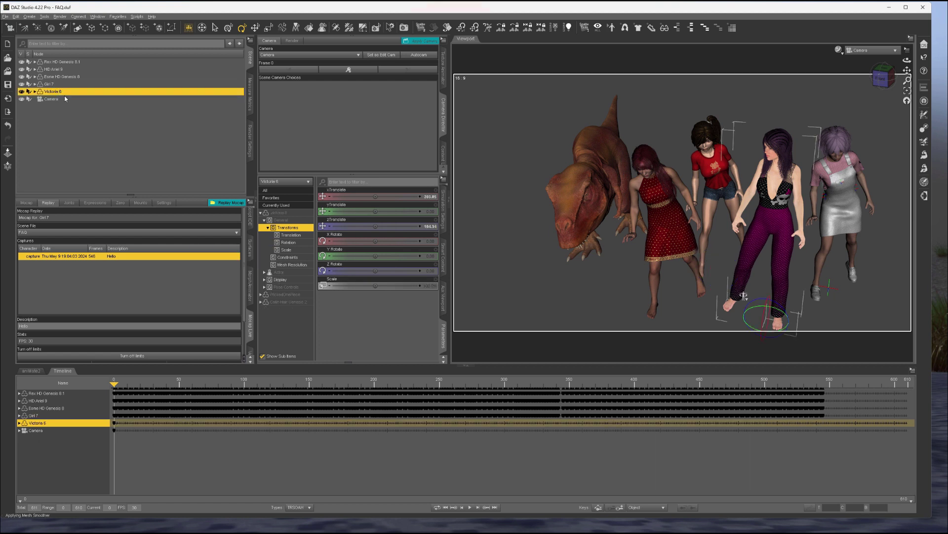
click(235, 204)
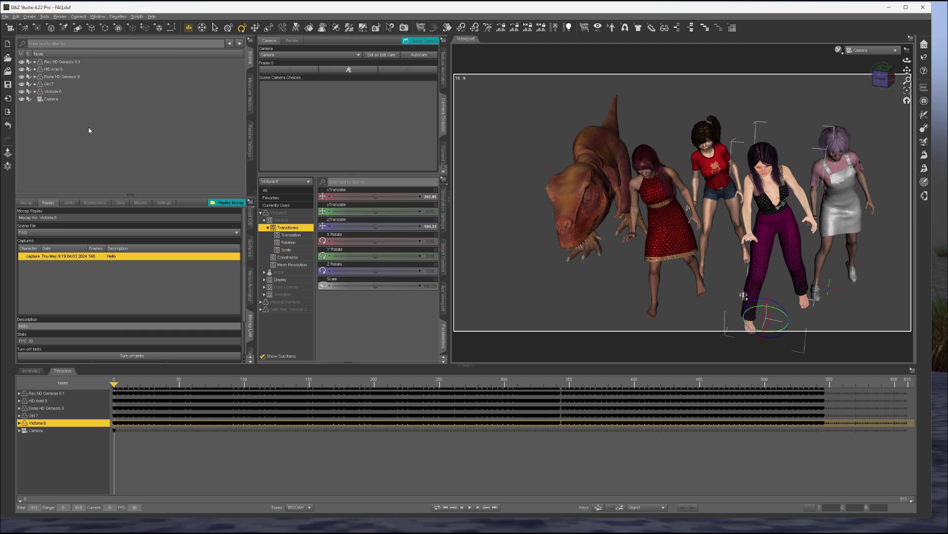
Play the timeline to review the Hello motion on all five figures, stopping near the end of the keyframes.
click(470, 508)
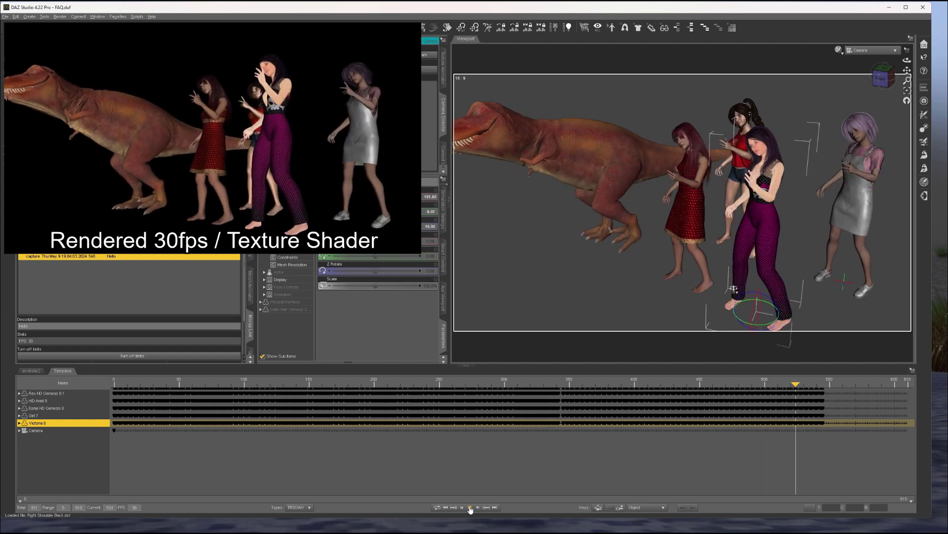
click(470, 508)
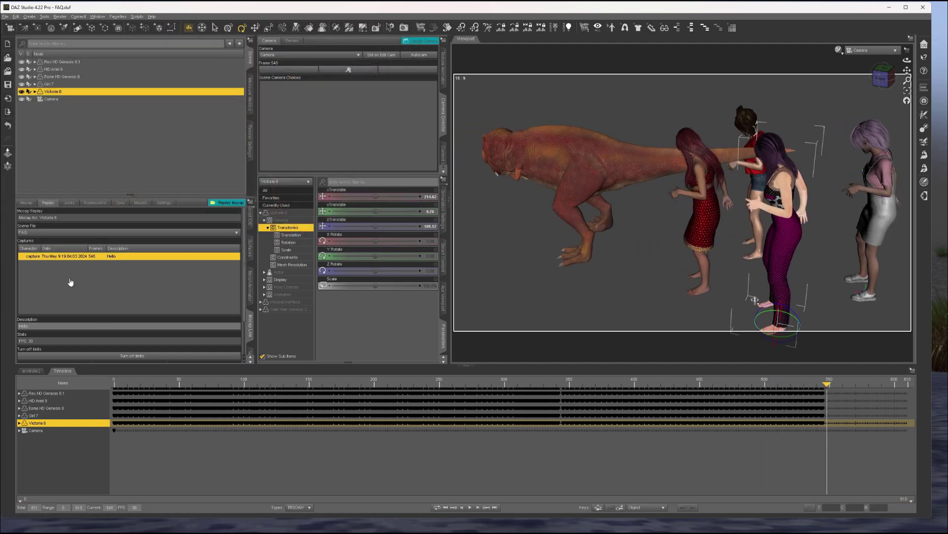
Save the Hello capture as a mocap file in the capture folder, keeping the suggested file name.
right_click(46, 259)
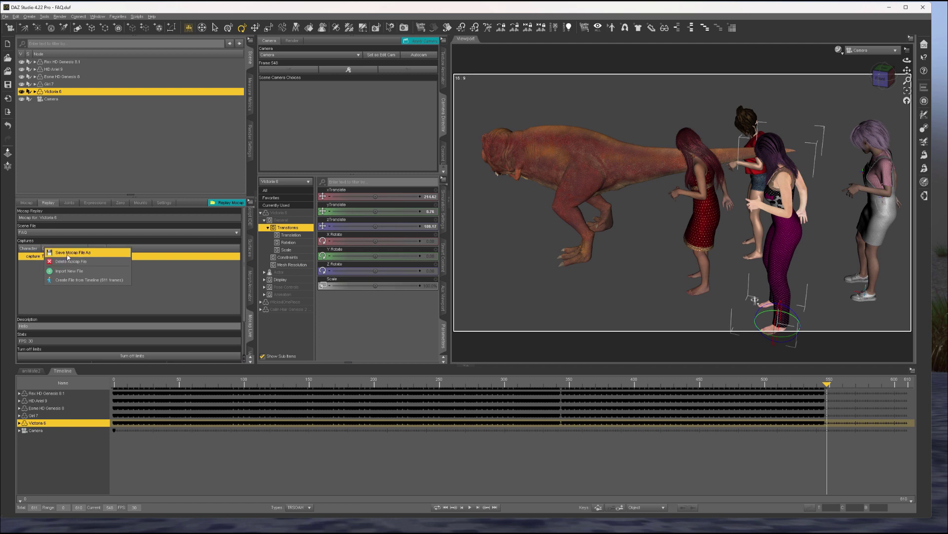
click(69, 254)
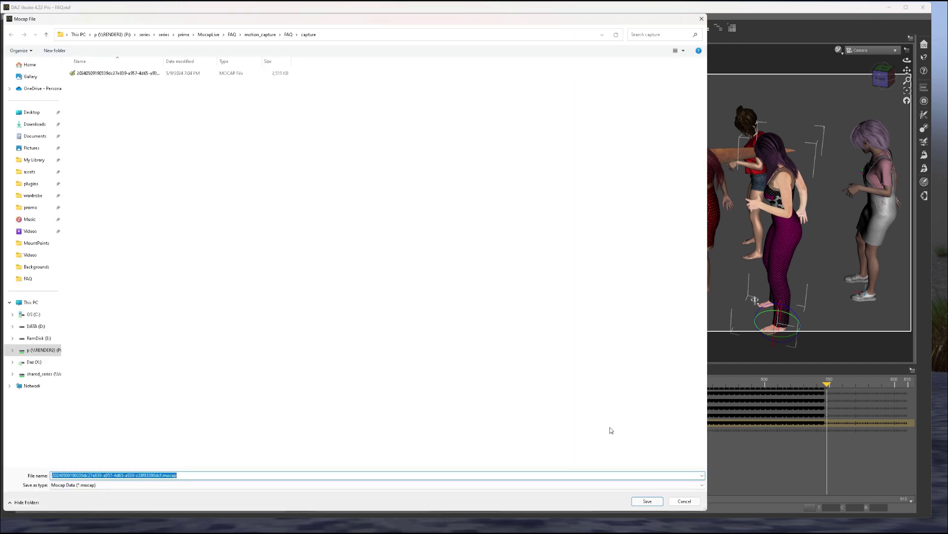
click(647, 501)
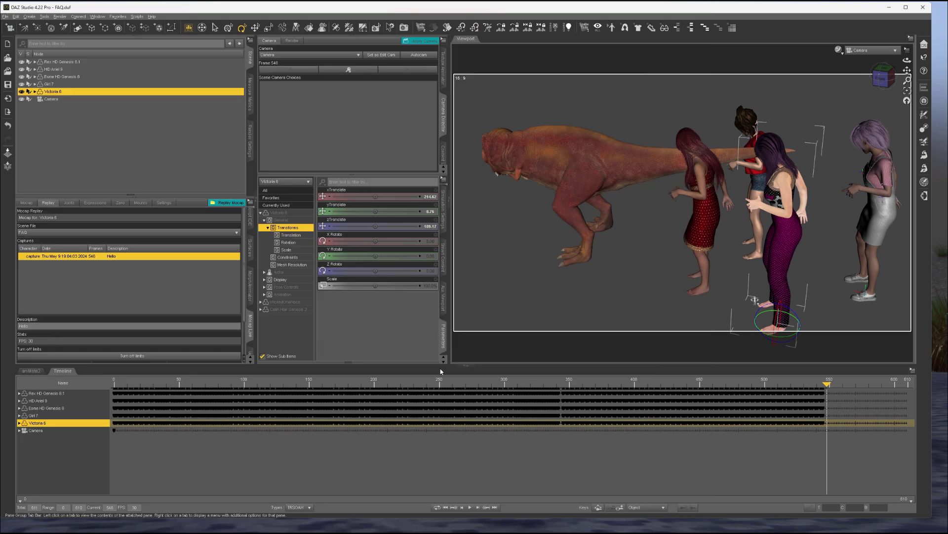
right_click(118, 256)
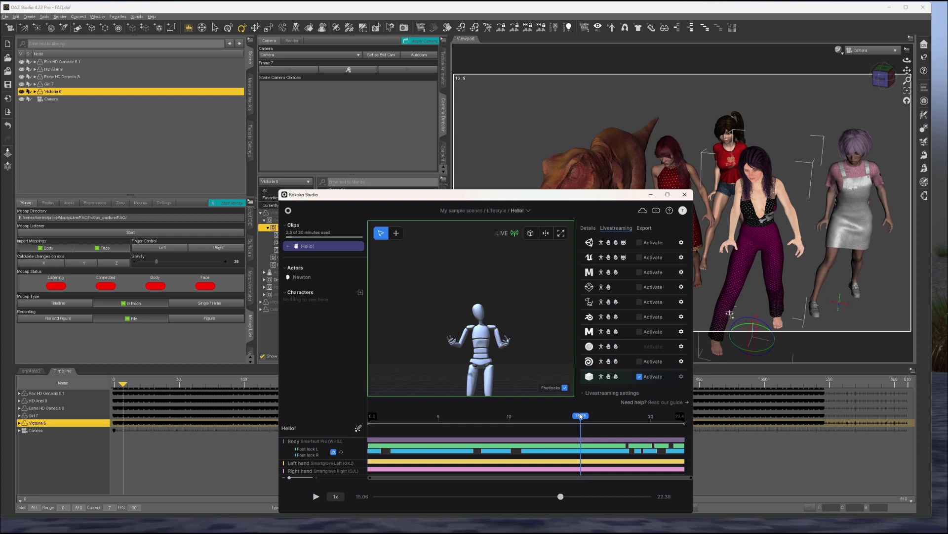
In Rokoko Studio, return the Hello! clip to its start and deactivate the active livestream.
drag(580, 416, 366, 421)
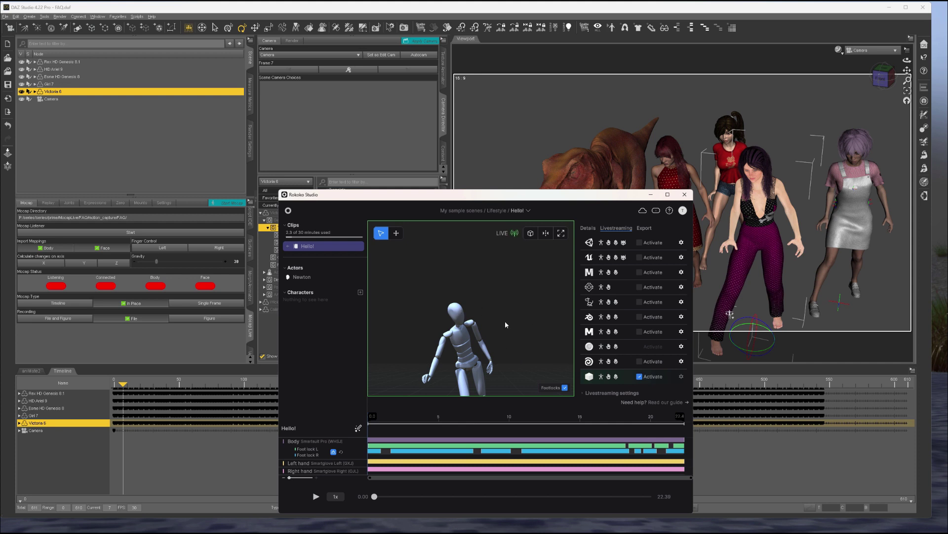
click(375, 6)
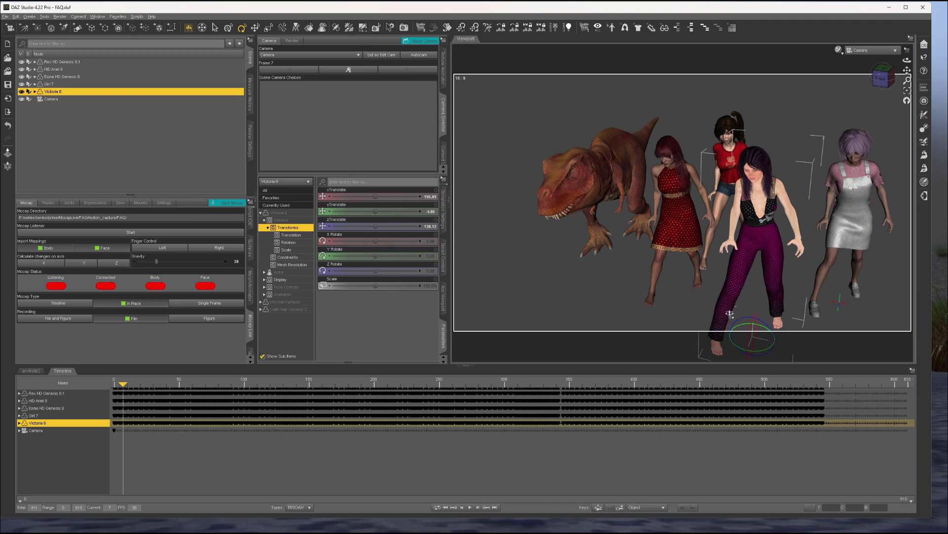
key(alt+Tab)
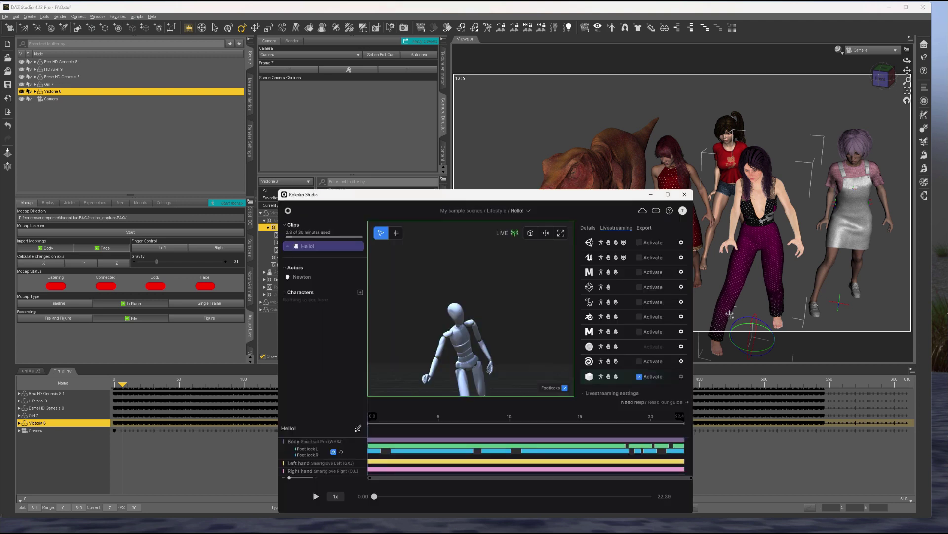
click(638, 376)
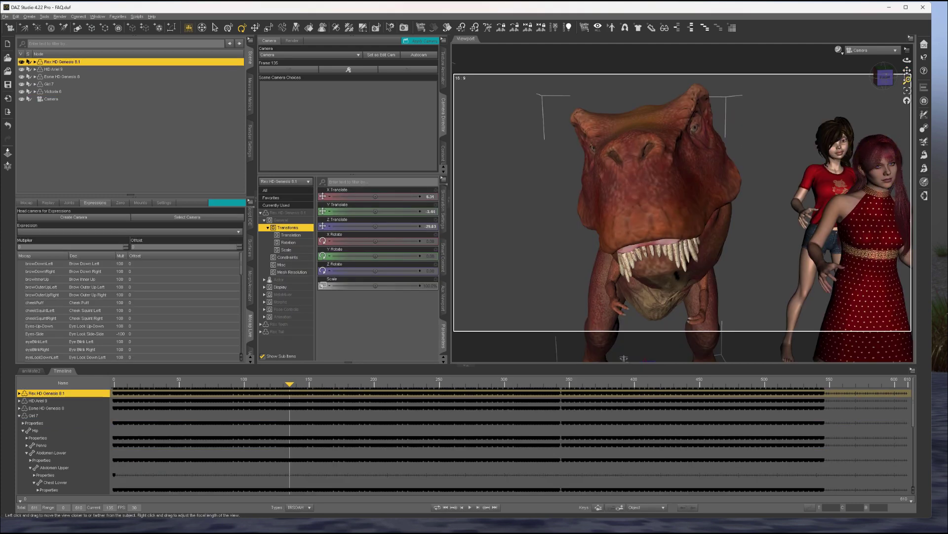
Turn the view around Rex HD Genesis 8.1, then start the mocap listener and run live face capture on that figure.
click(883, 79)
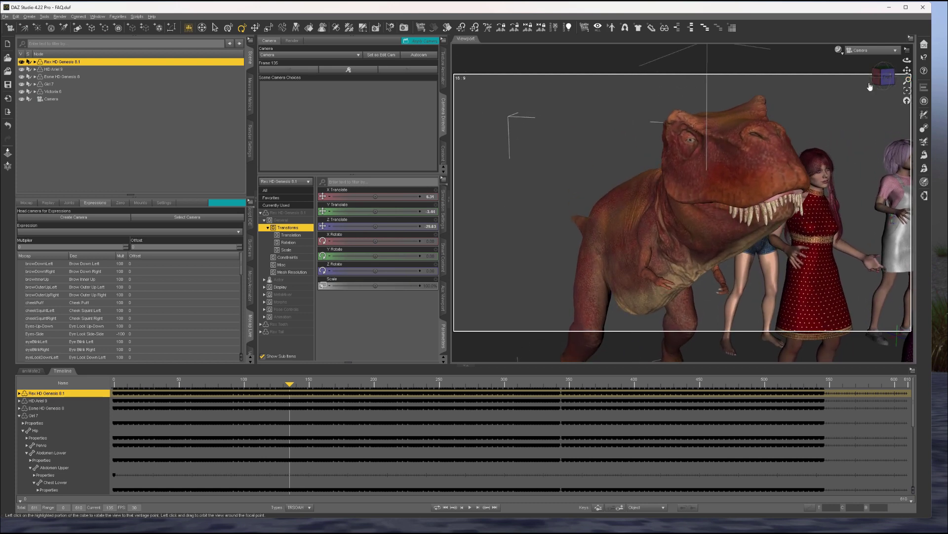
click(25, 204)
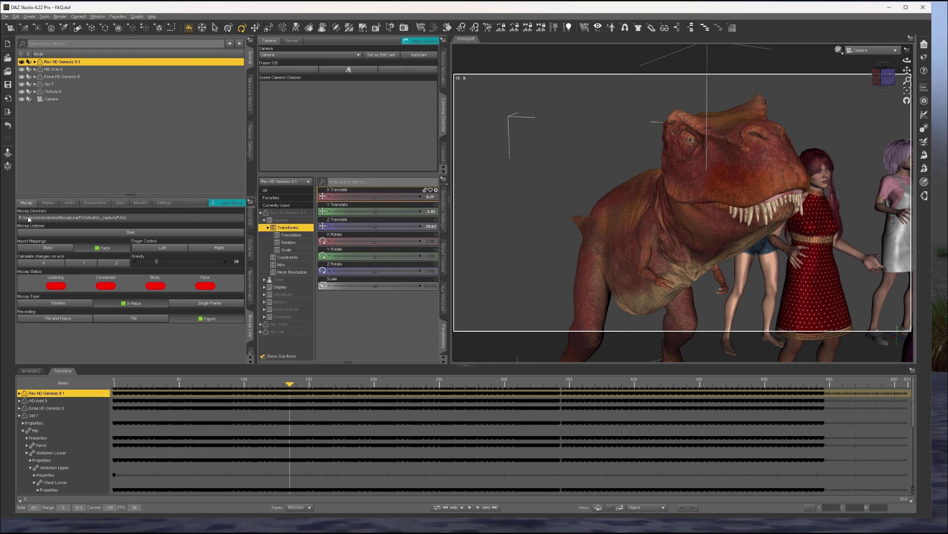
click(81, 236)
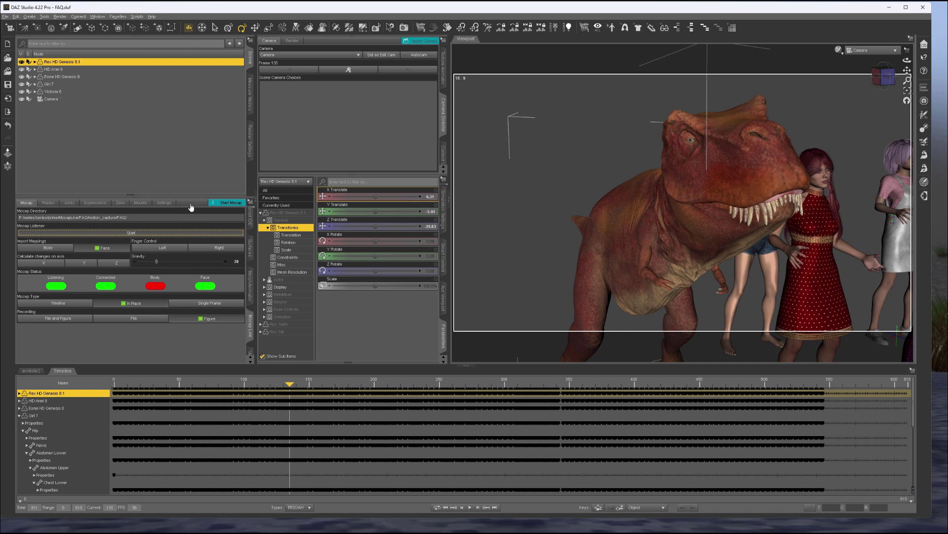
click(221, 202)
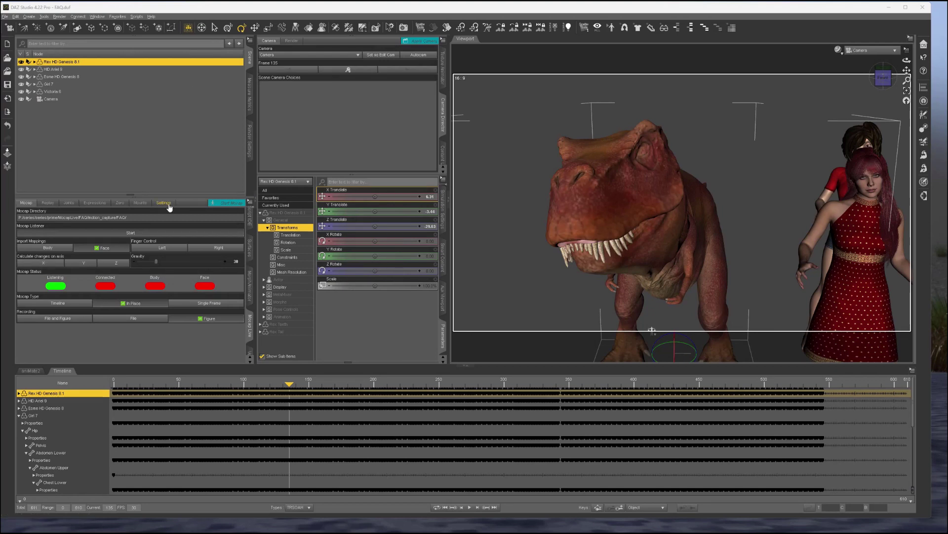
Open the Mocap Live user's guide from the plugin's settings, skim its opening pages and return to the contents list.
click(167, 205)
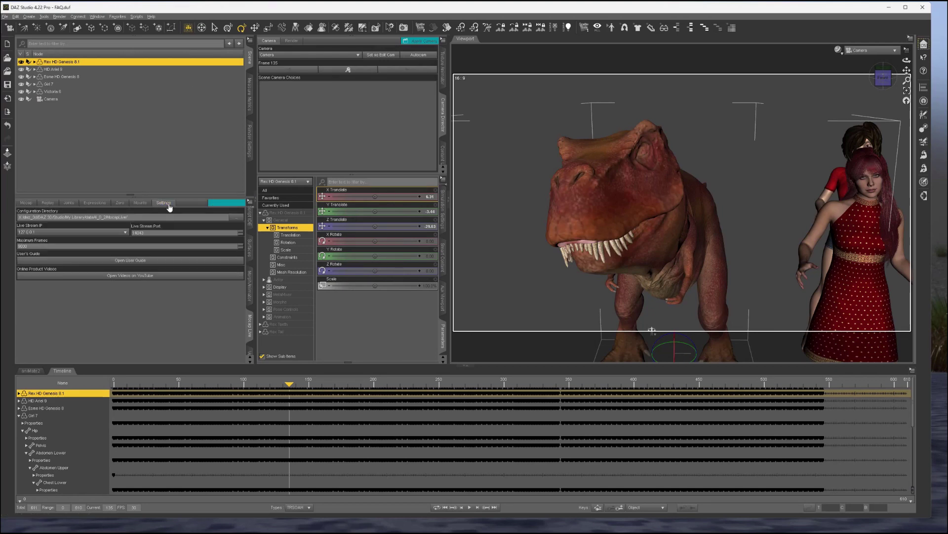
click(143, 262)
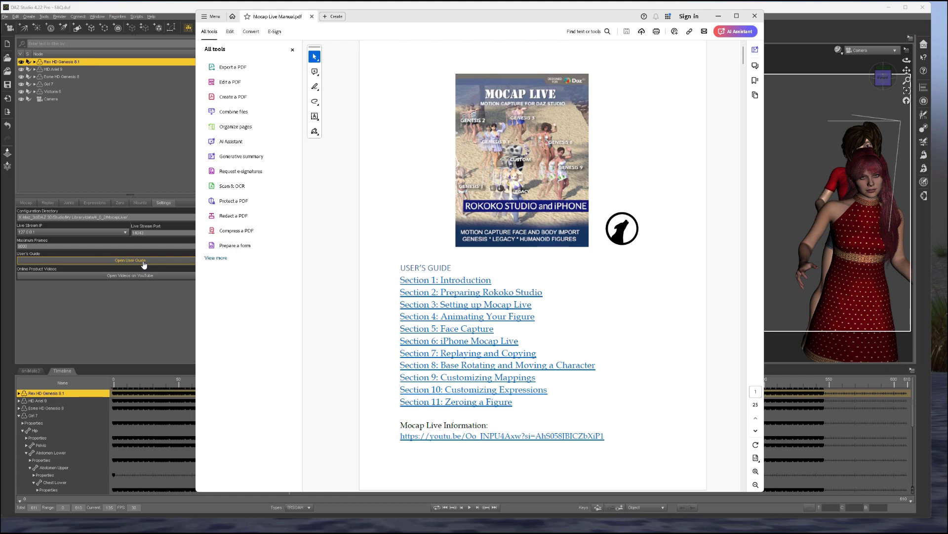
scroll(648, 326, down, 6)
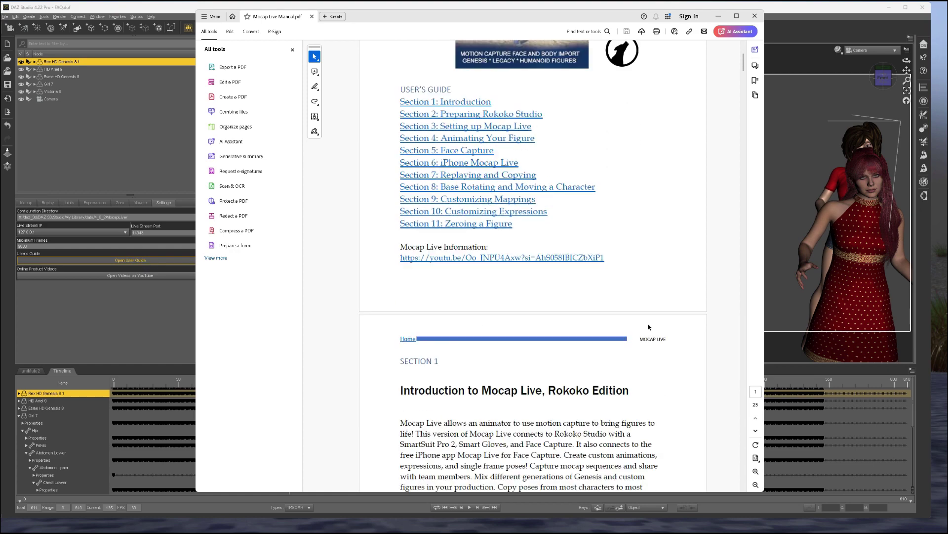
scroll(648, 326, down, 8)
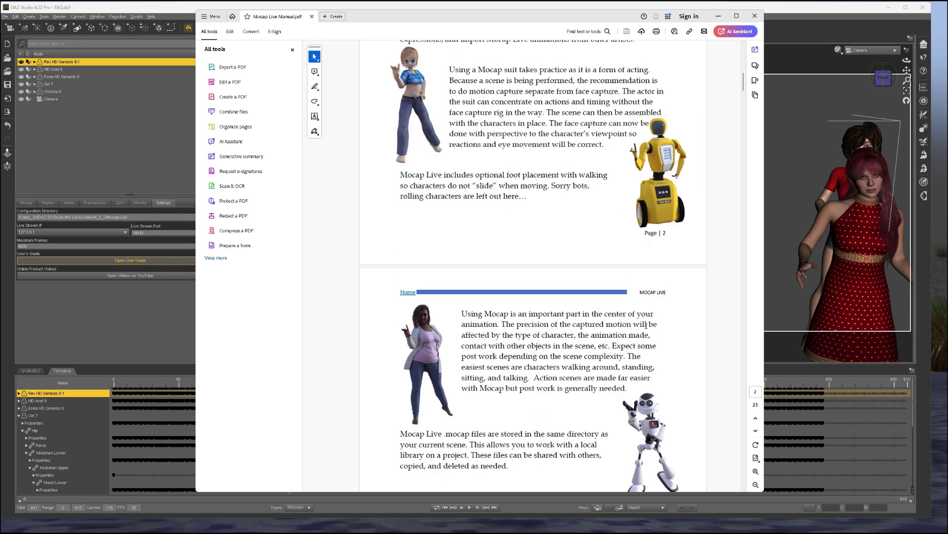
scroll(646, 326, down, 3)
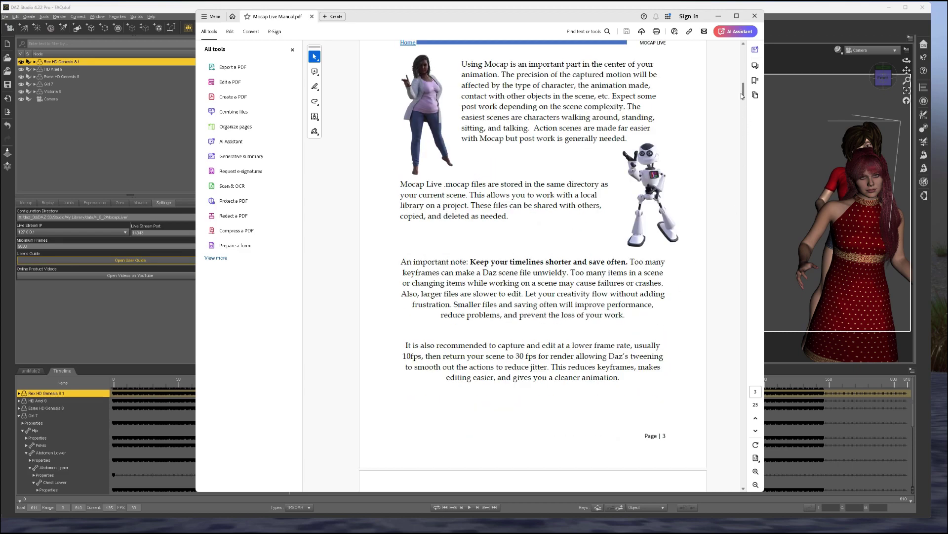
drag(743, 96, 744, 101)
drag(744, 117, 644, 2)
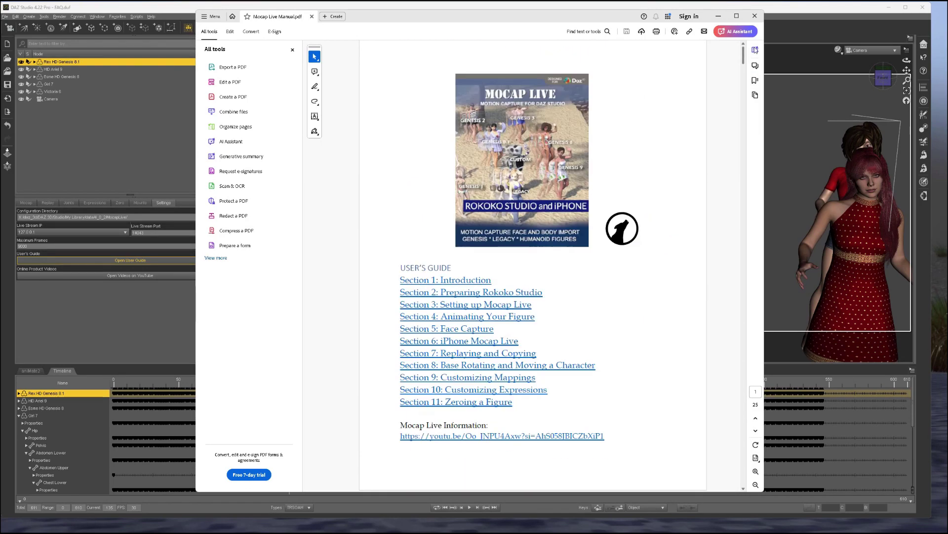